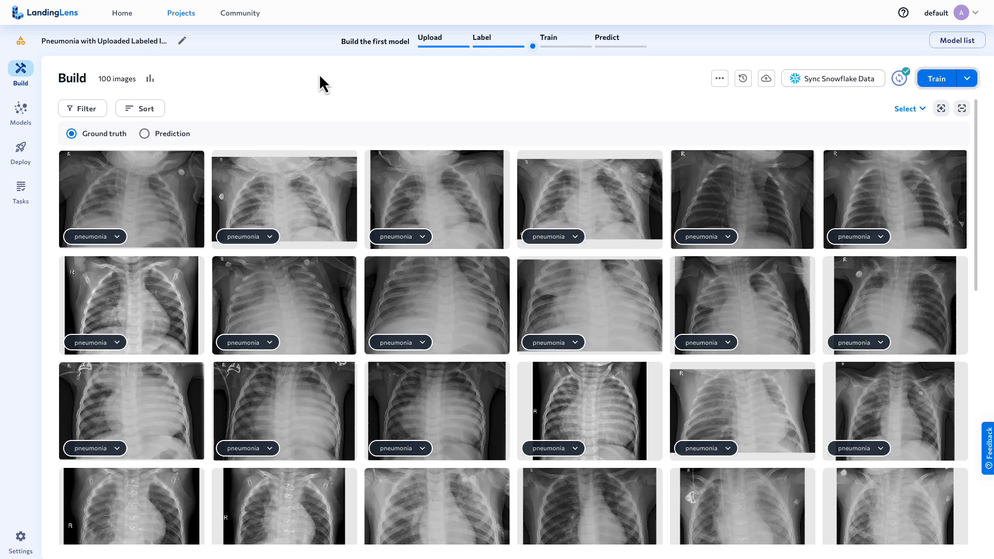
- Review the dataset's label and split summary, then start training a model with the default configuration
click(151, 79)
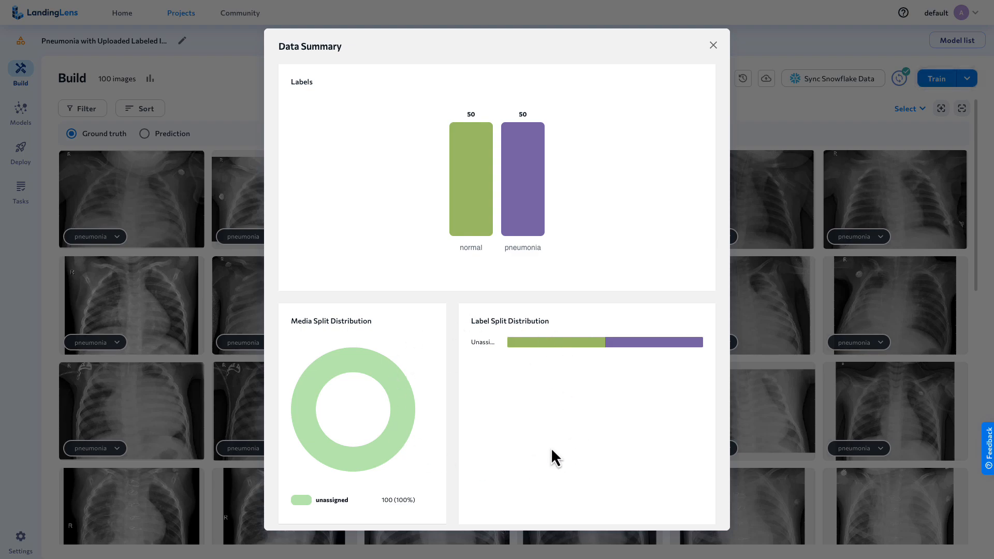
click(713, 46)
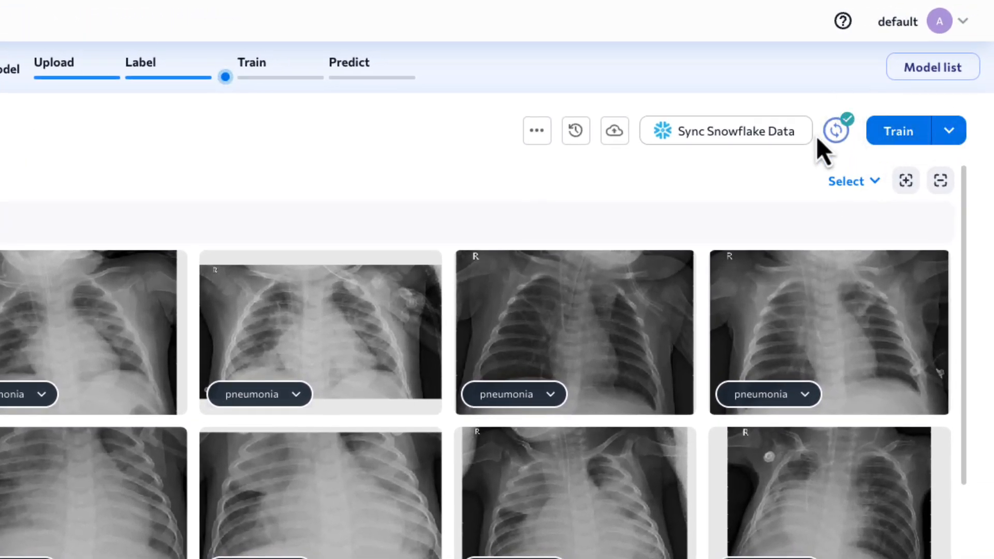
click(903, 135)
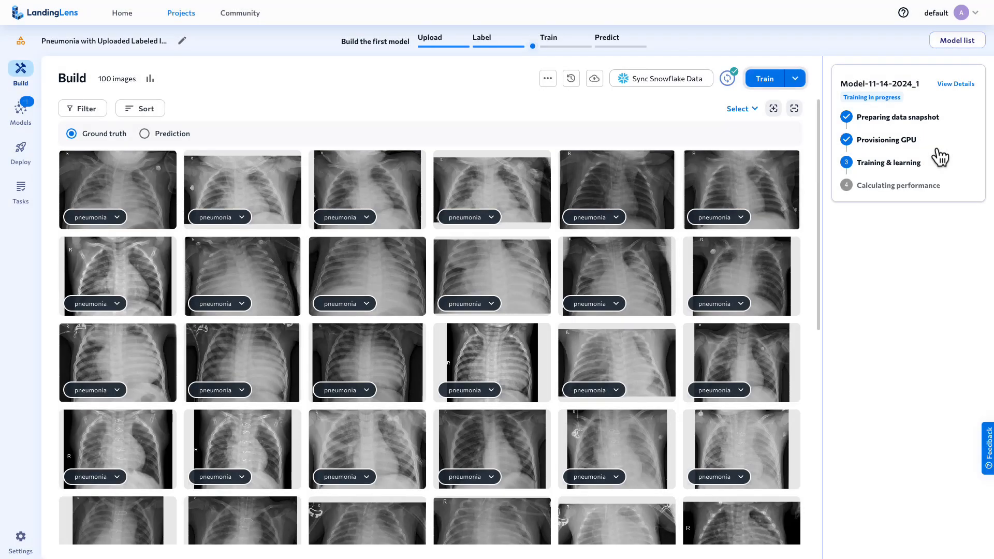
- Examine the running model's training details, including the loss chart and the full training configuration
click(960, 87)
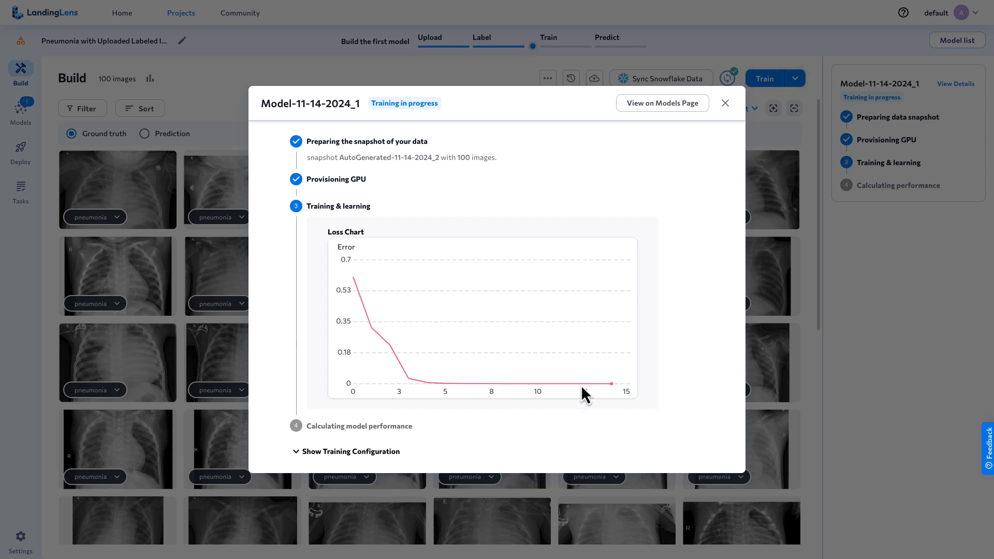
click(298, 453)
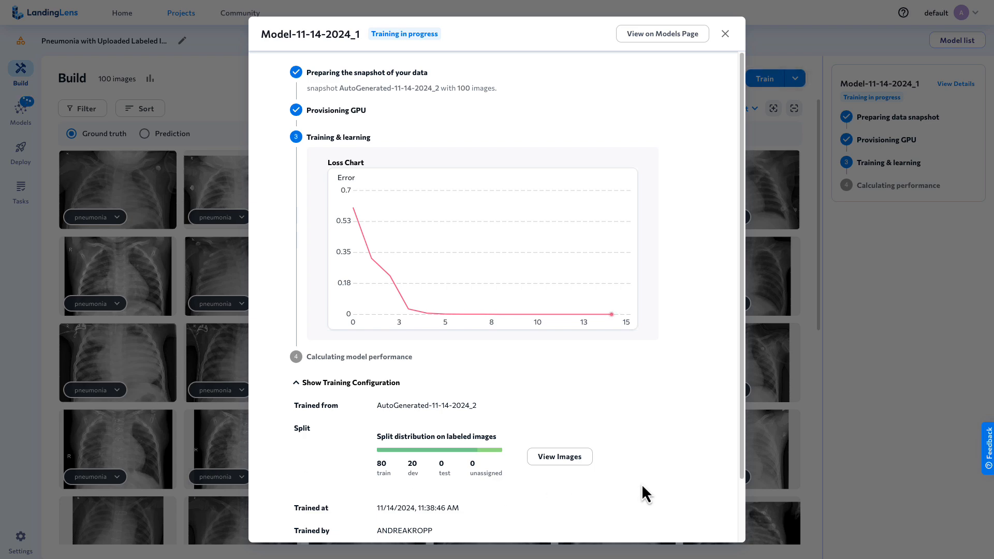
scroll(642, 486, down, 2)
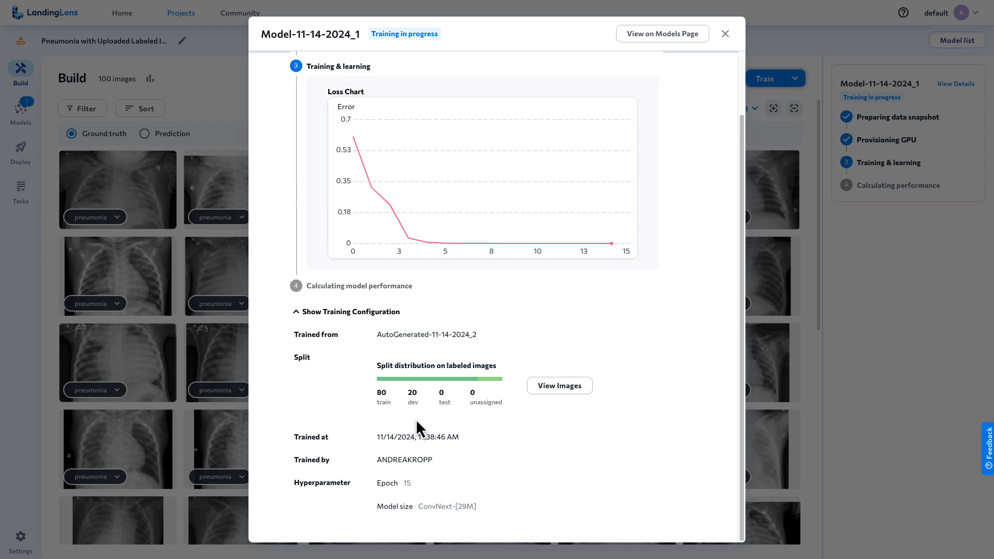
- Open the model in training from the project's model list and rename it "Fast Training"
click(661, 41)
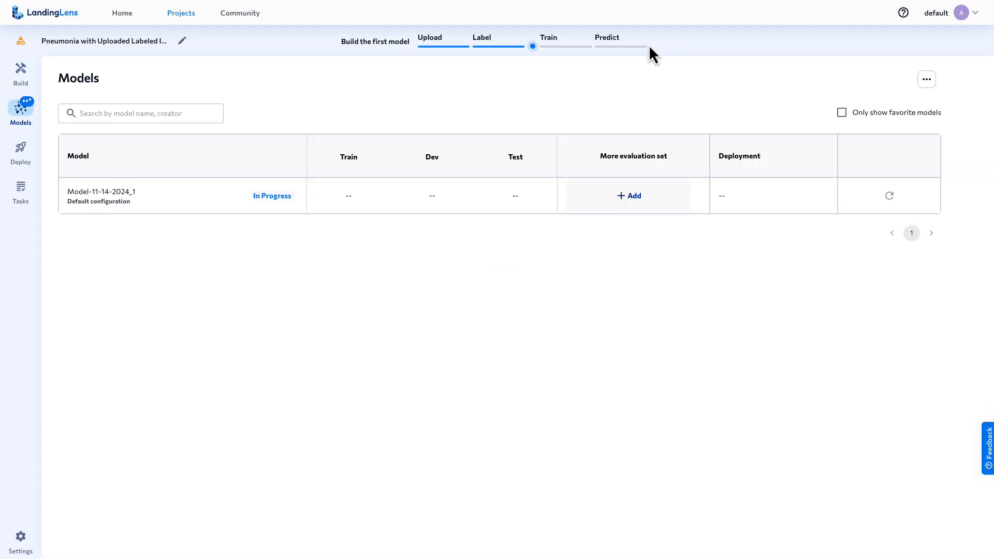
click(140, 196)
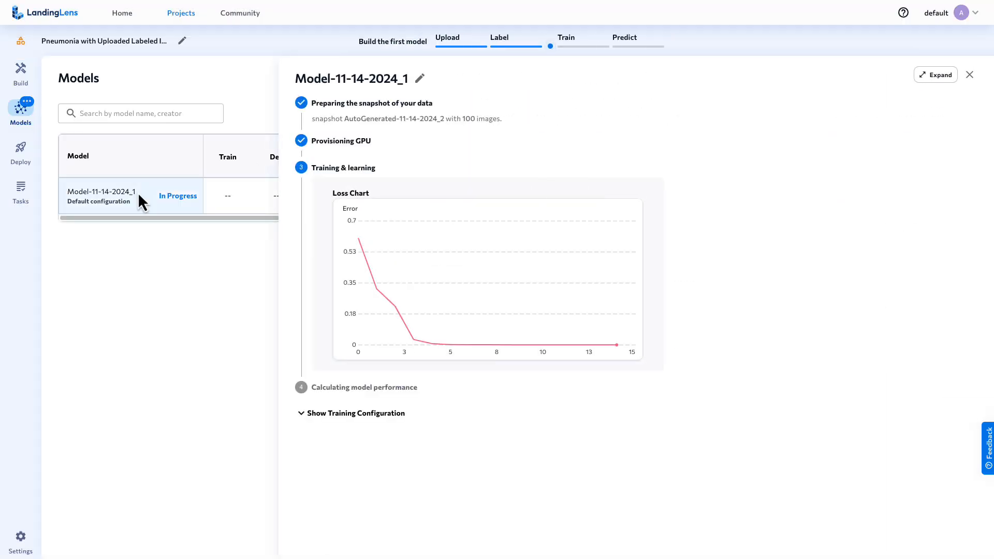
click(420, 79)
drag(378, 80, 299, 82)
text(Fast)
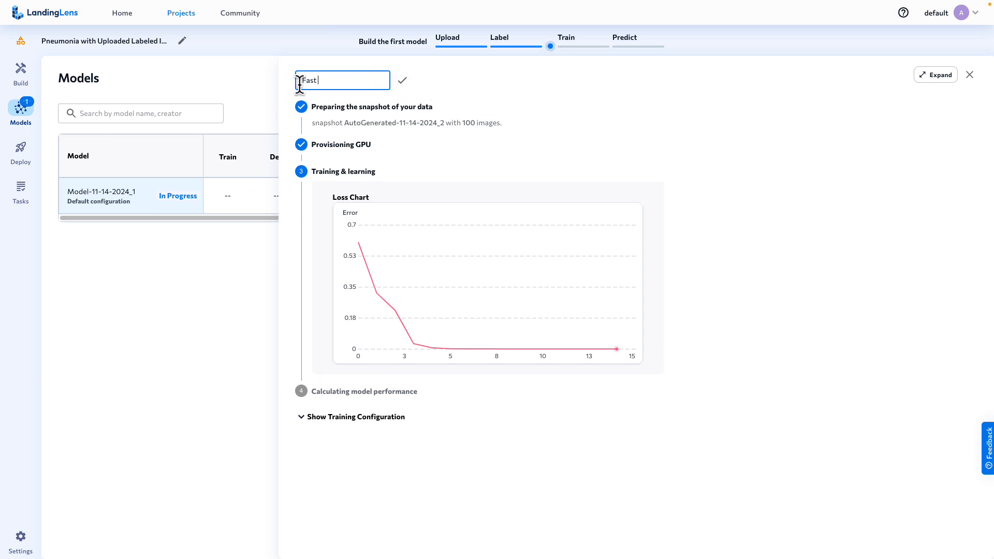
text( Training)
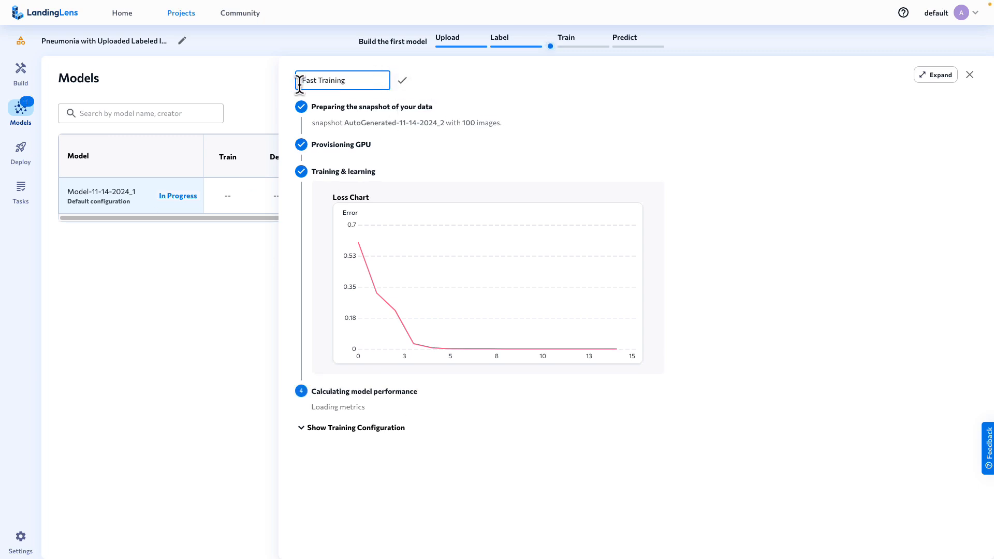
click(403, 81)
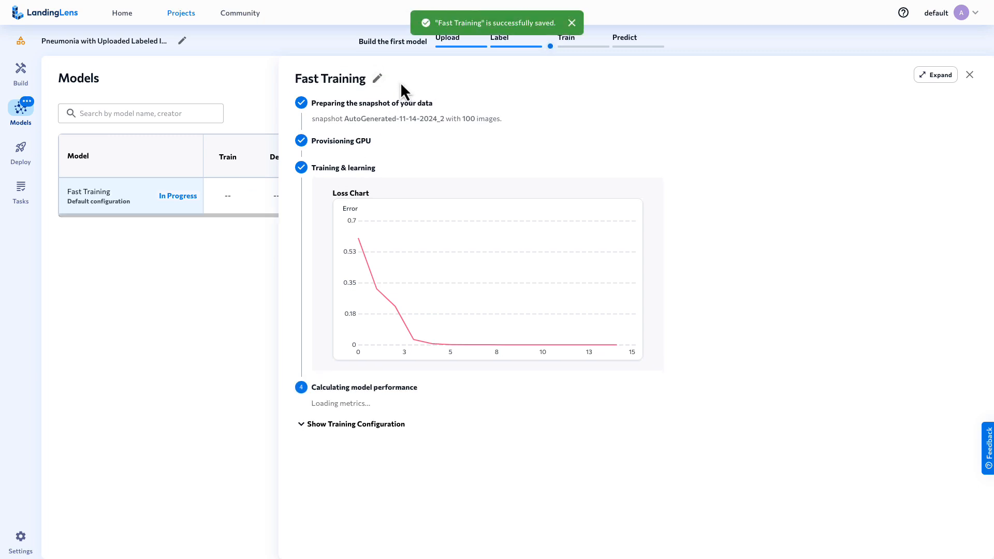
- Return to the project's image set and check how the data summary divides images between splits
click(21, 75)
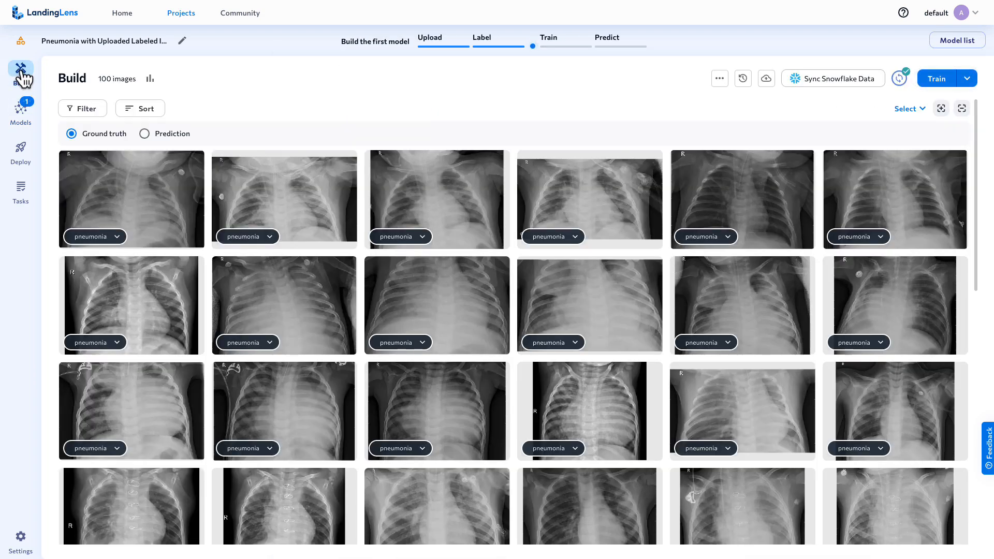
click(150, 80)
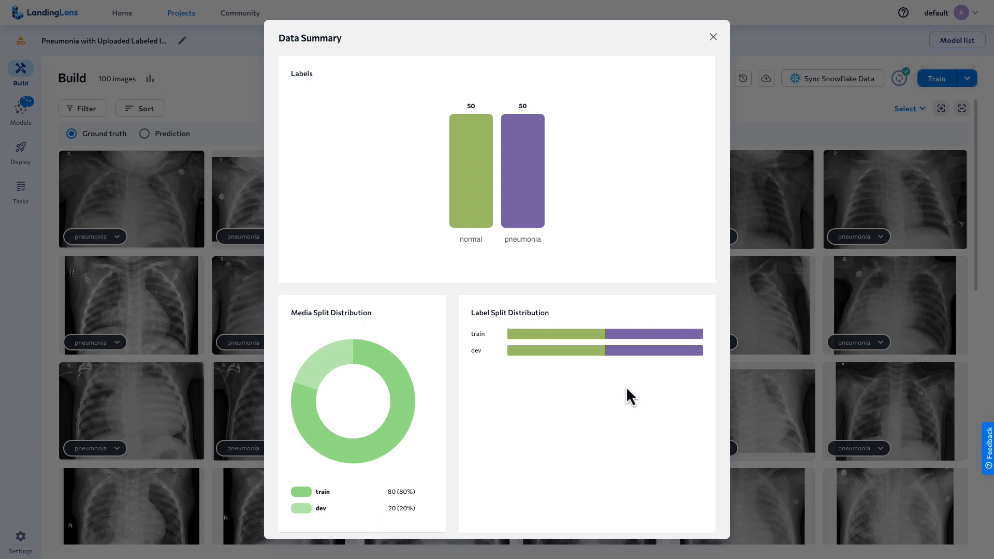
click(713, 37)
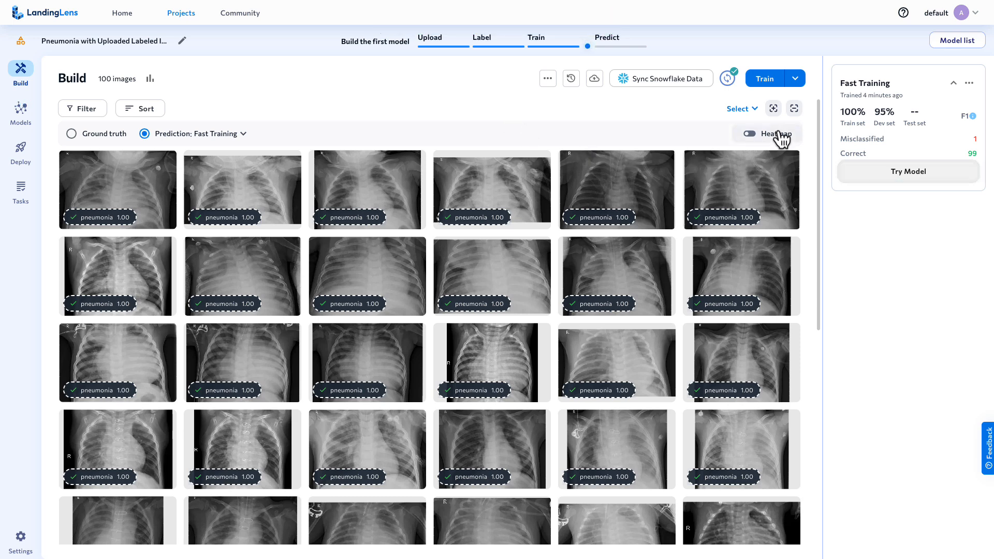
- Select all images in the dataset and set their split to unassigned
click(754, 109)
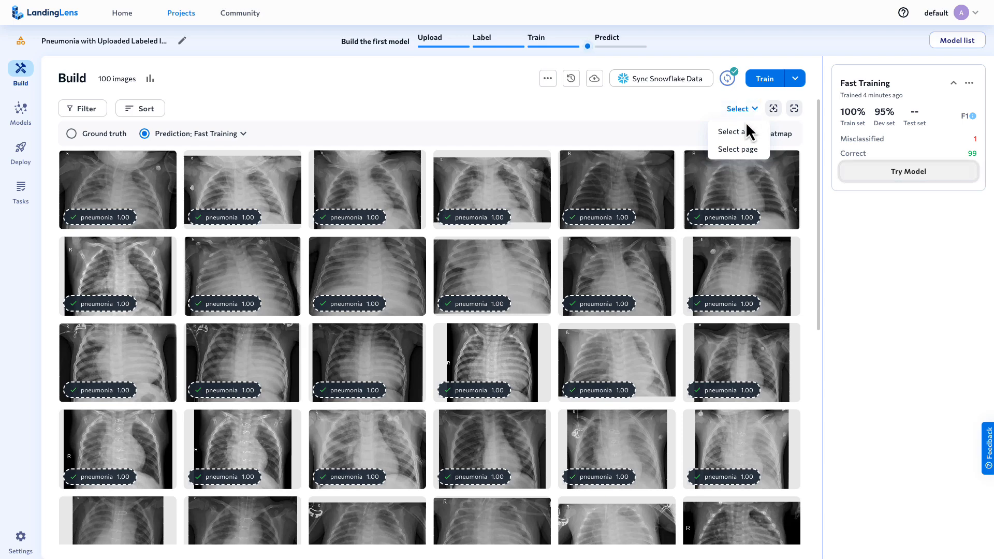
click(741, 133)
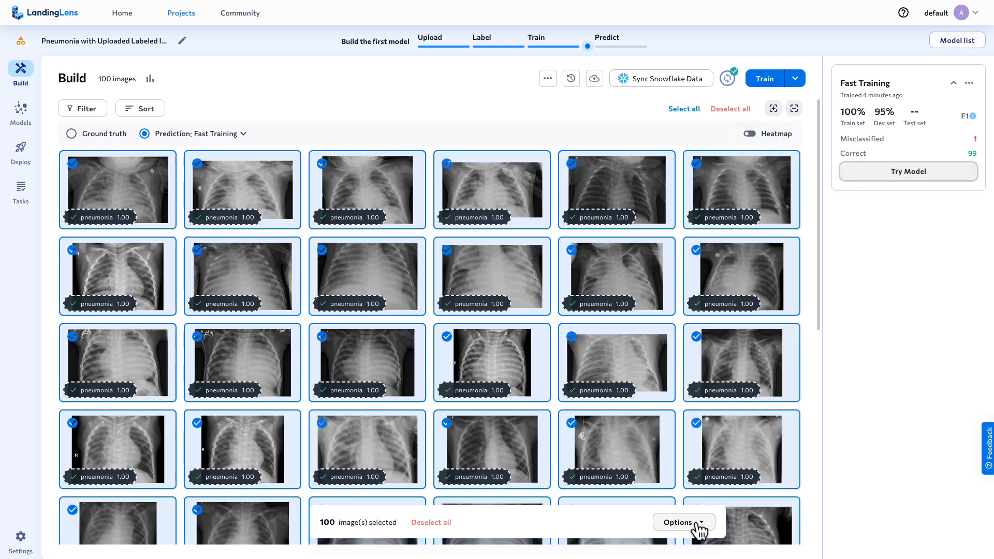
click(707, 528)
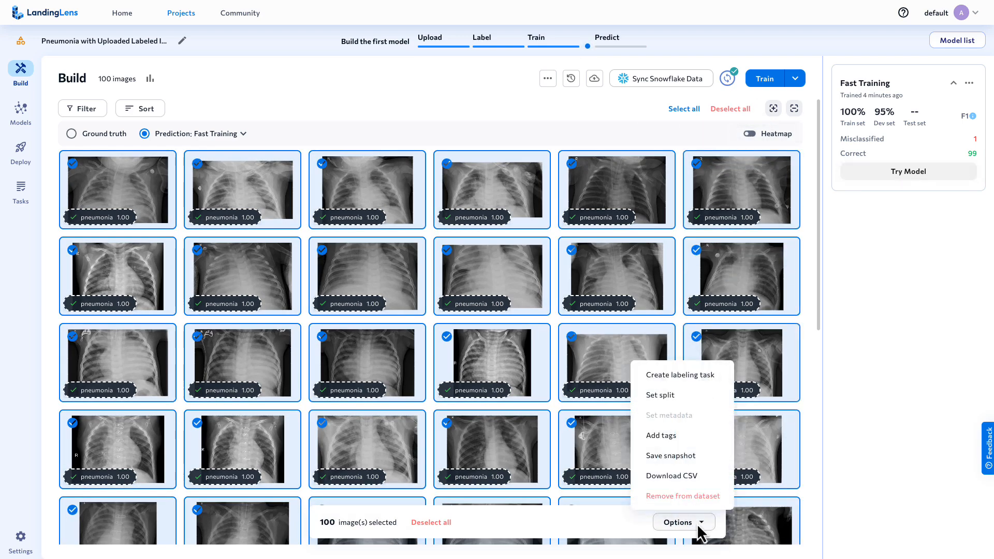
click(681, 397)
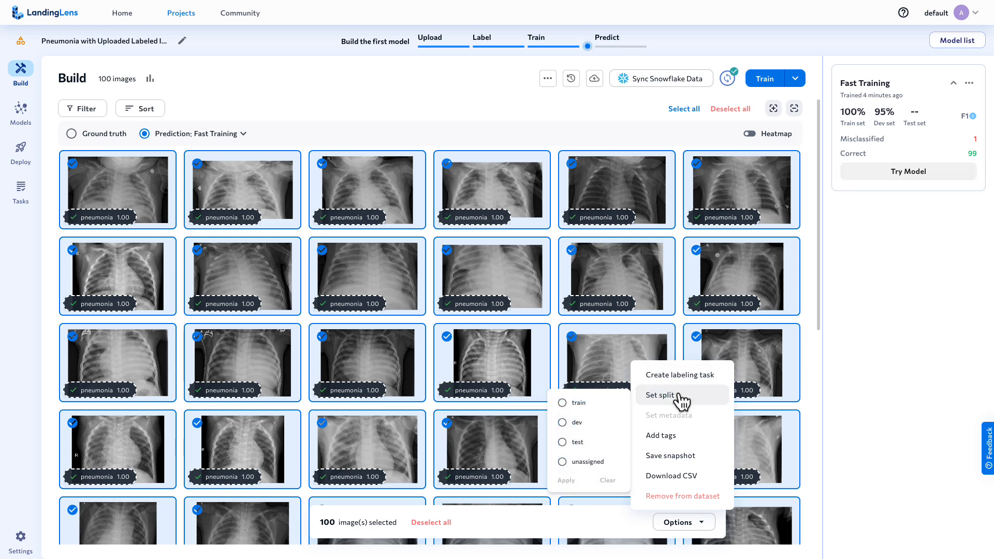
click(566, 462)
click(567, 480)
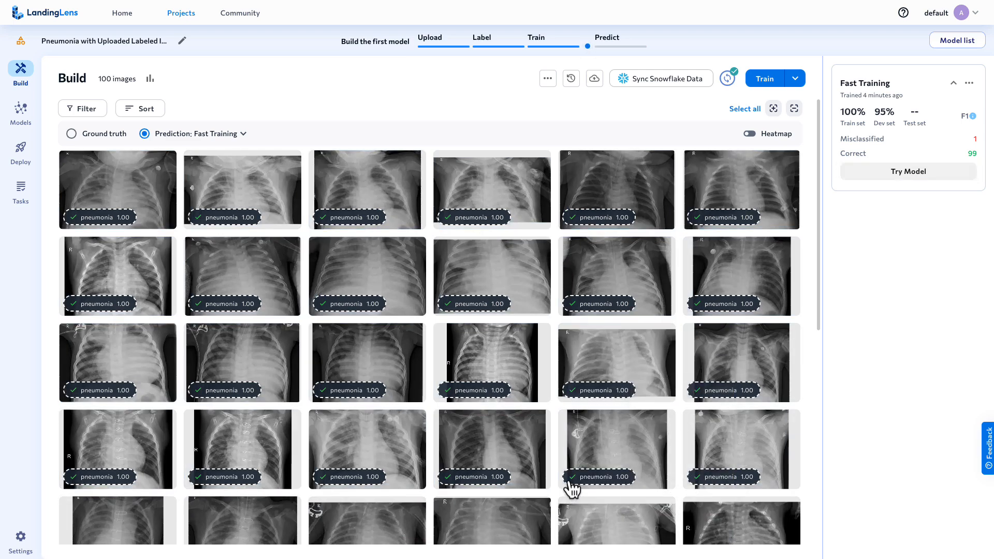
- Start an Auto Split of the unassigned images and set both classes to 70/25/5 train/dev/test
click(547, 77)
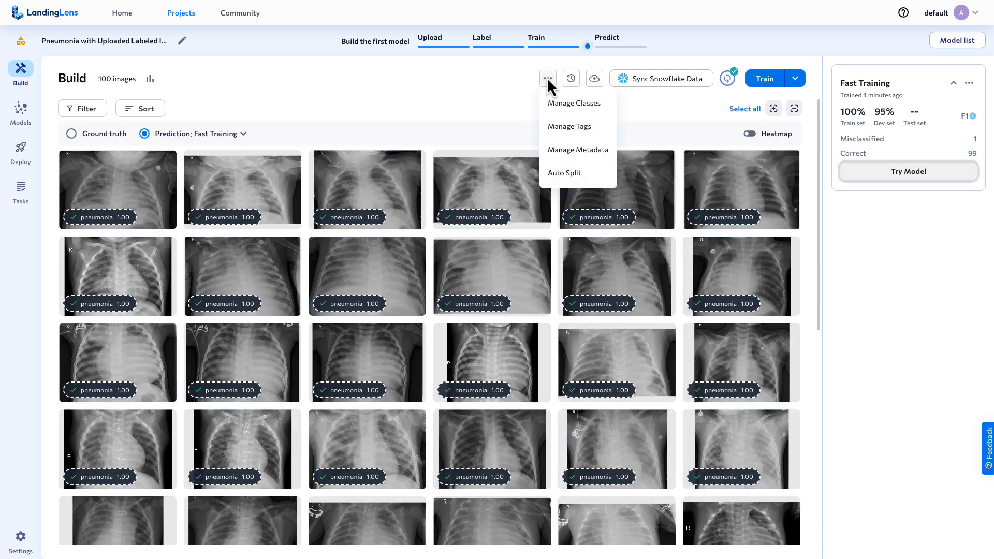
click(571, 174)
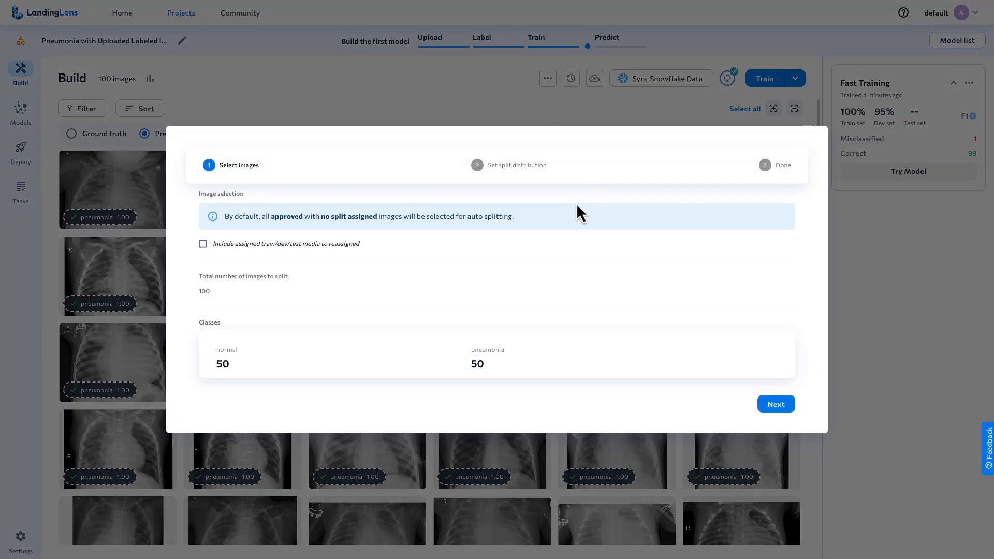
click(777, 406)
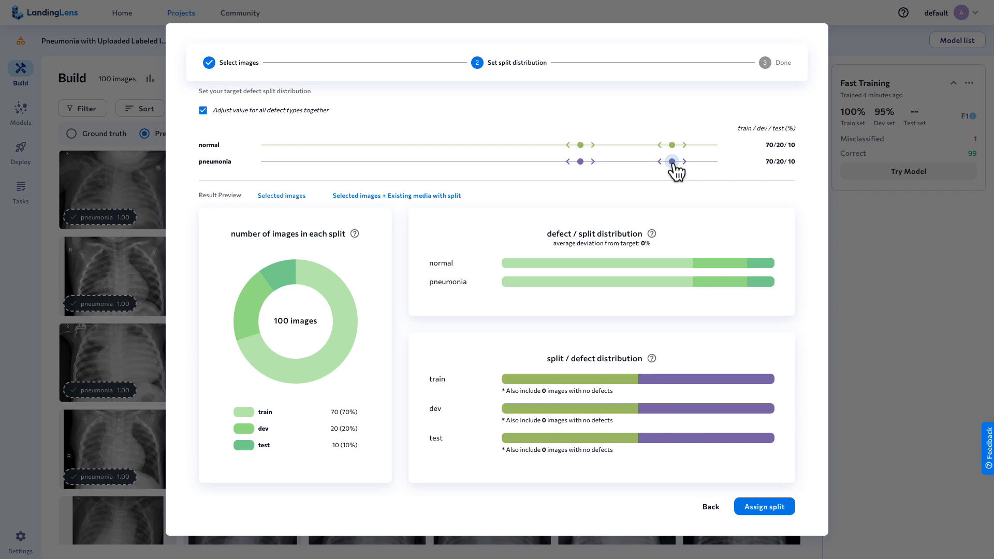
drag(675, 165, 696, 165)
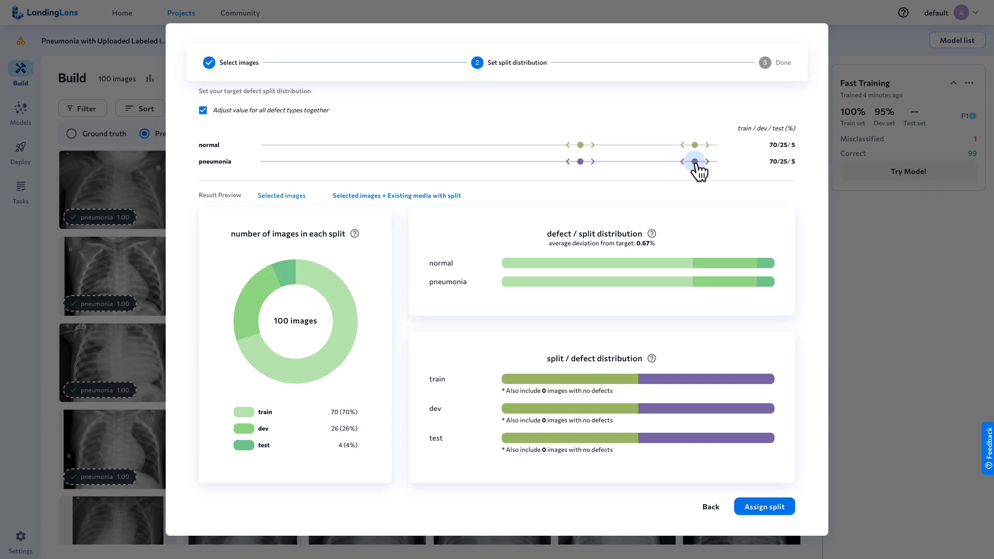
- Unlink the classes, set the normal class's train/dev/test distribution to 60/25/15, and assign the split
click(203, 110)
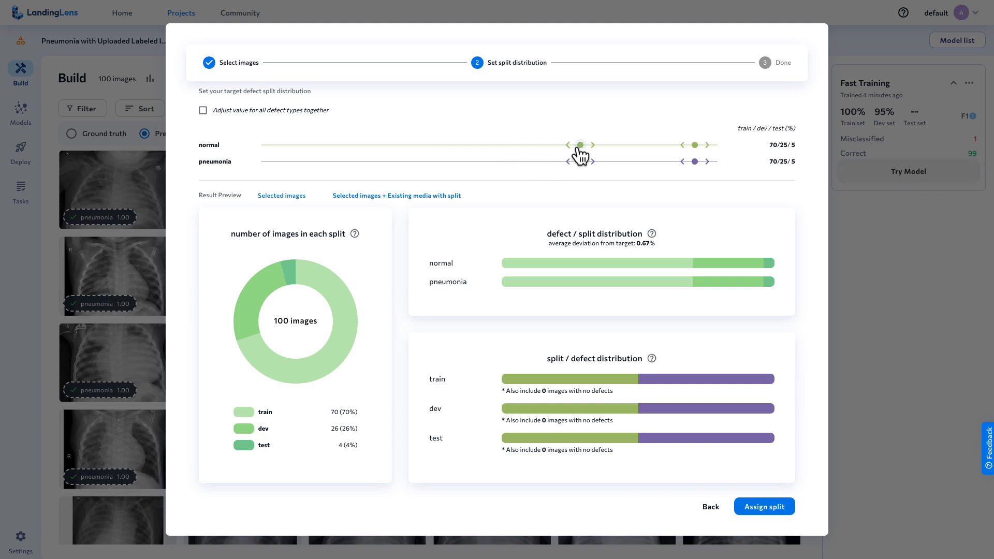
drag(583, 154, 537, 153)
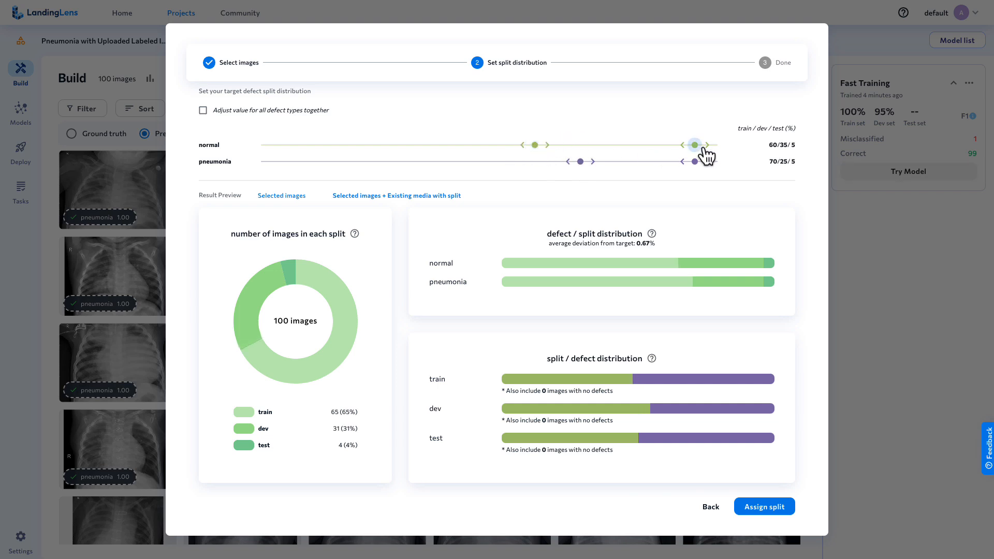
drag(699, 153, 654, 152)
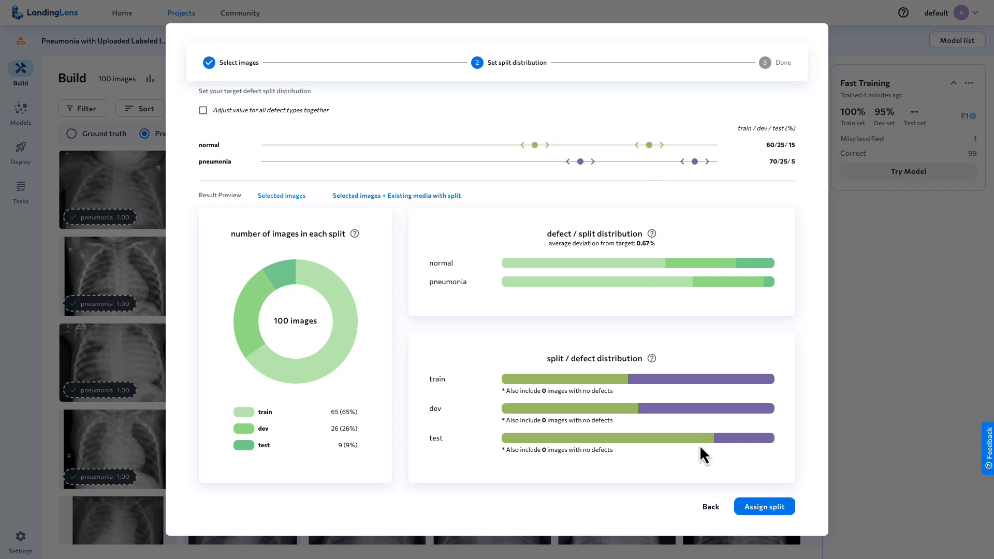
click(766, 508)
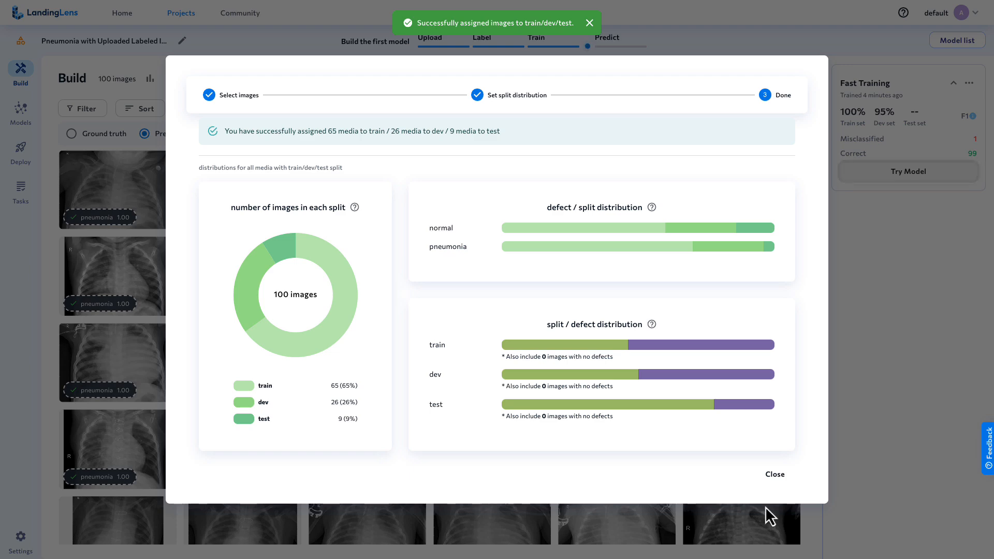
click(779, 475)
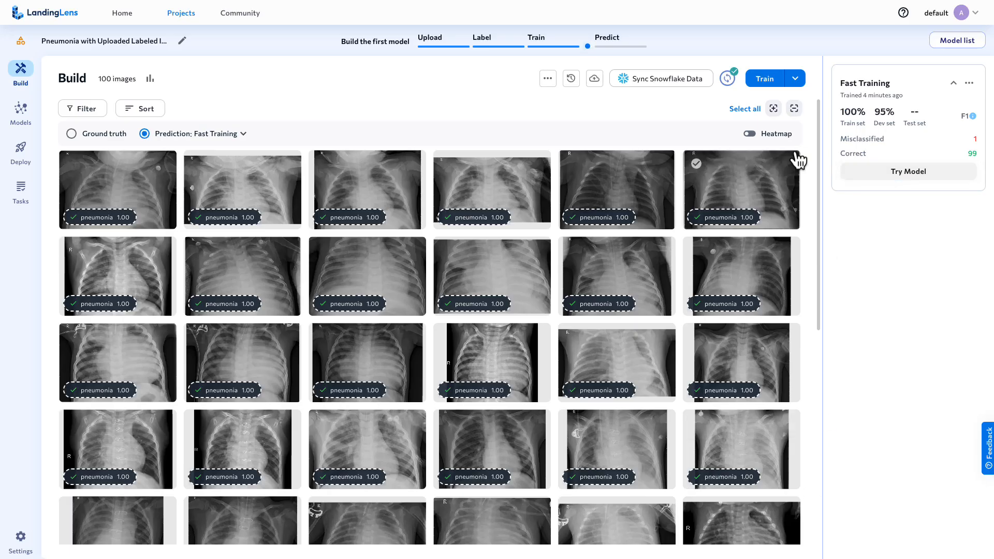
- Start a Custom Training on the current dataset version, view its distribution by split, and proceed to the model configuration
click(796, 81)
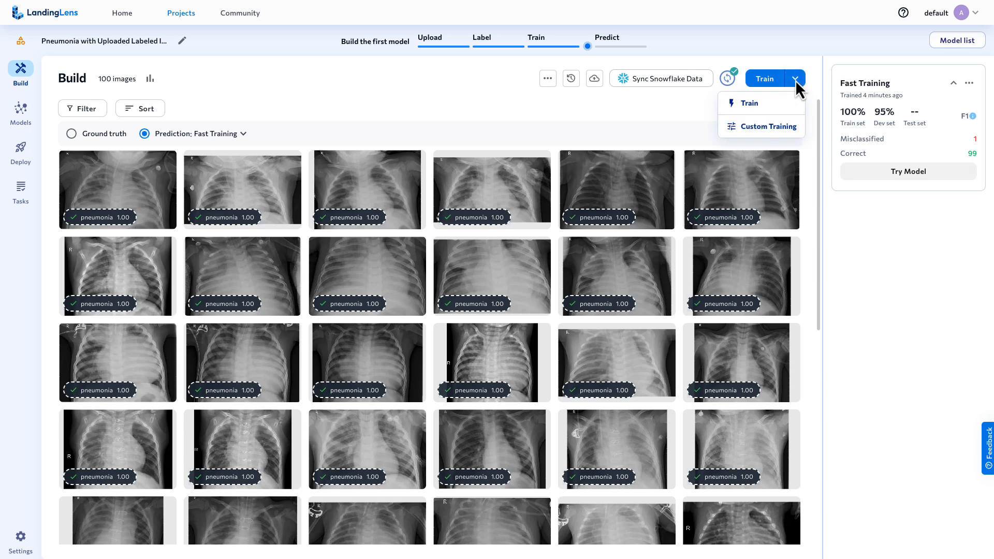
click(769, 127)
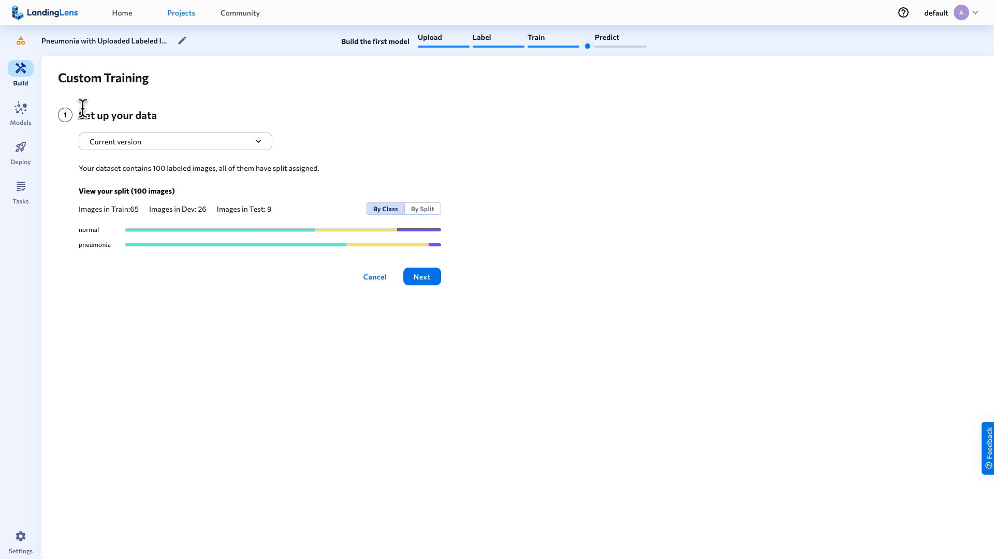
drag(80, 116, 159, 117)
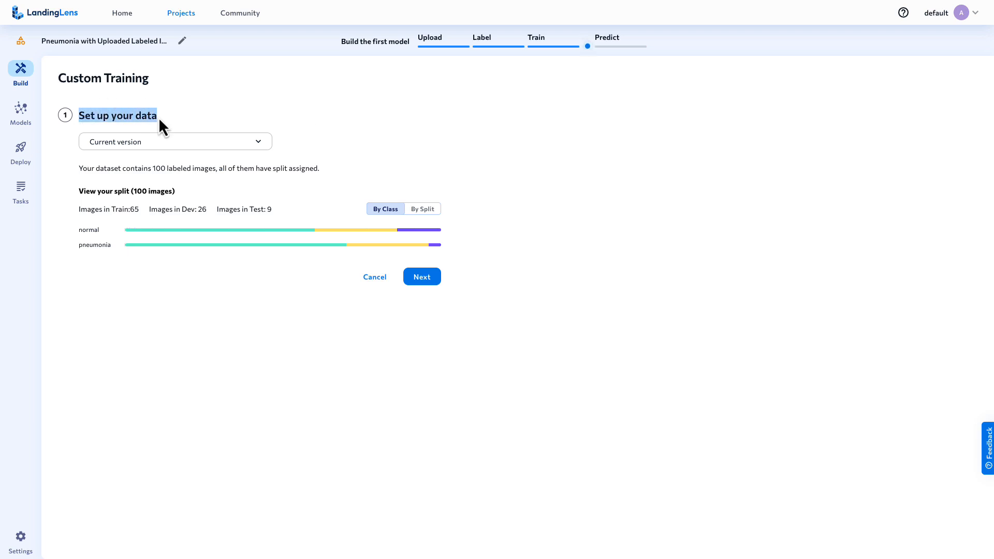
click(188, 120)
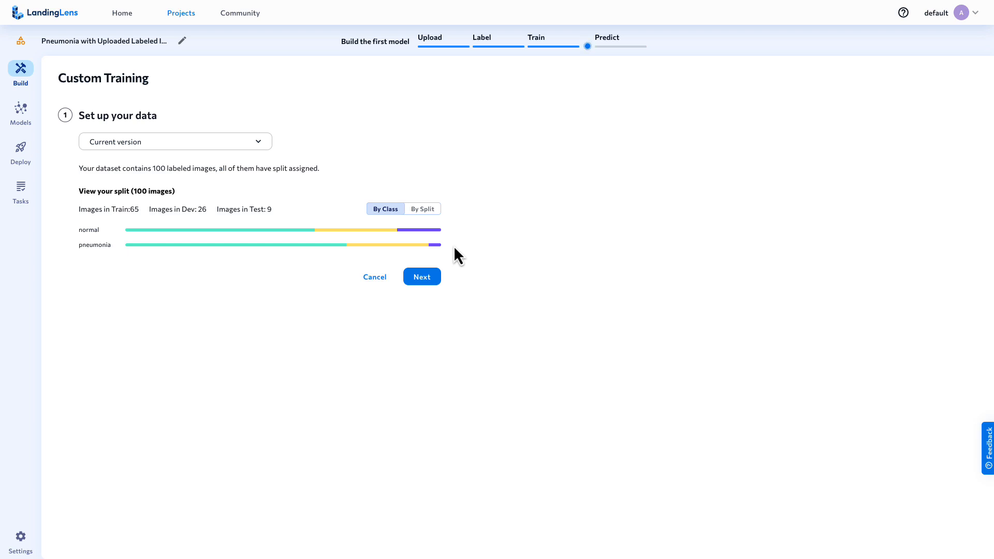
click(428, 211)
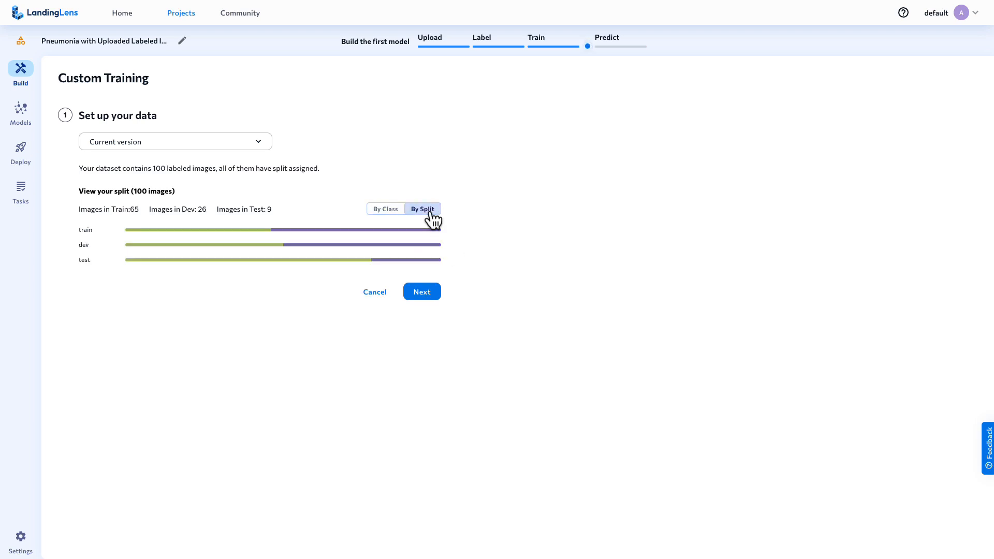
click(428, 299)
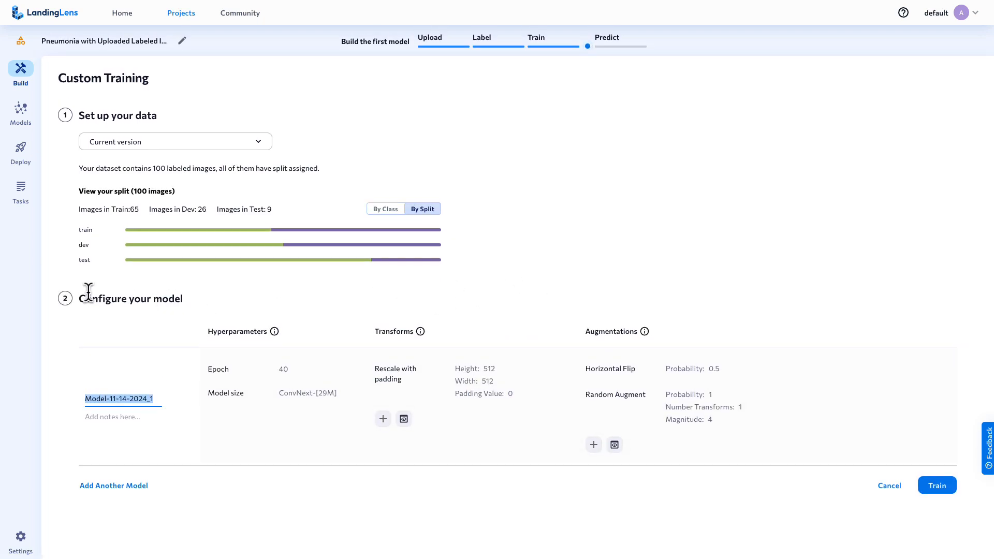
drag(78, 296, 193, 312)
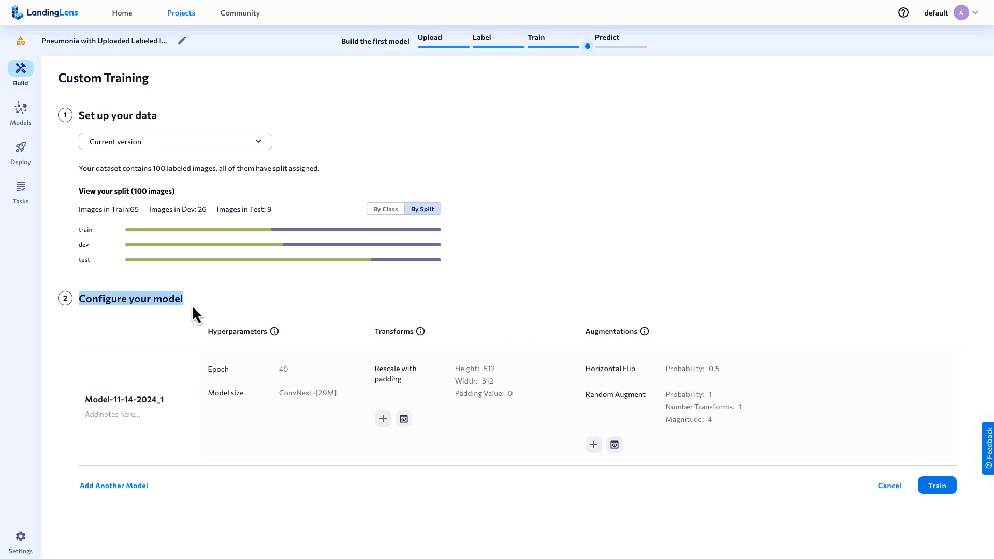
- Add two more models to the custom training configuration so that three can be trained
click(234, 302)
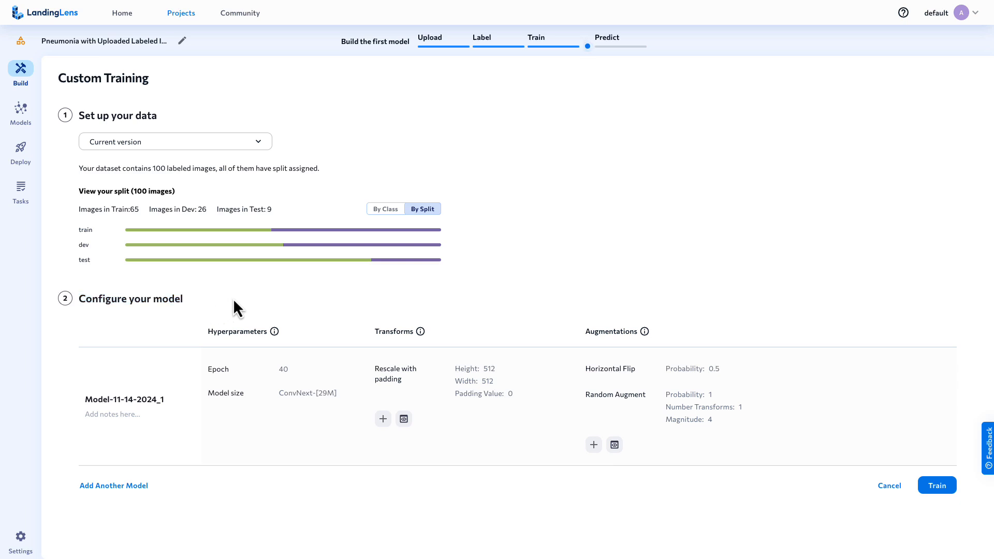
click(129, 489)
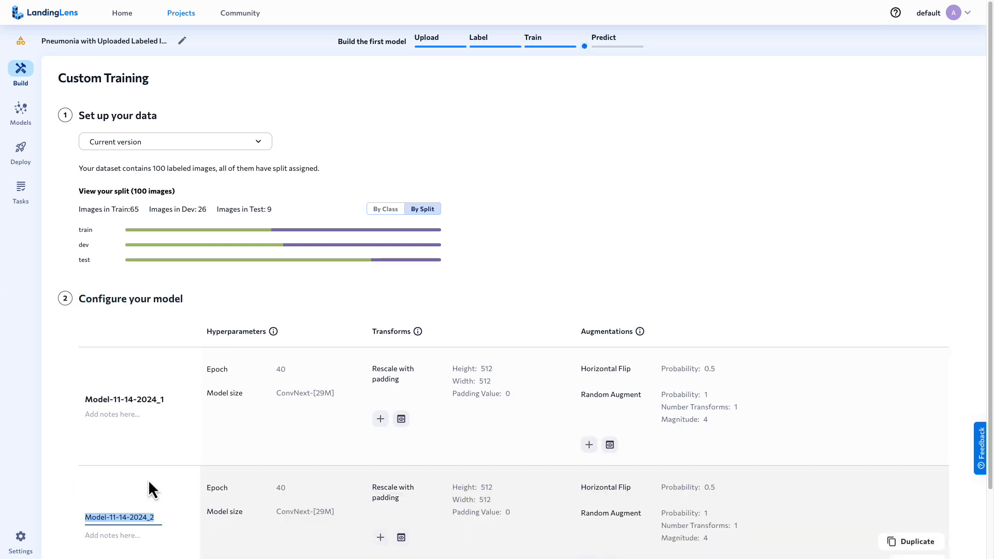
scroll(148, 479, down, 2)
click(130, 524)
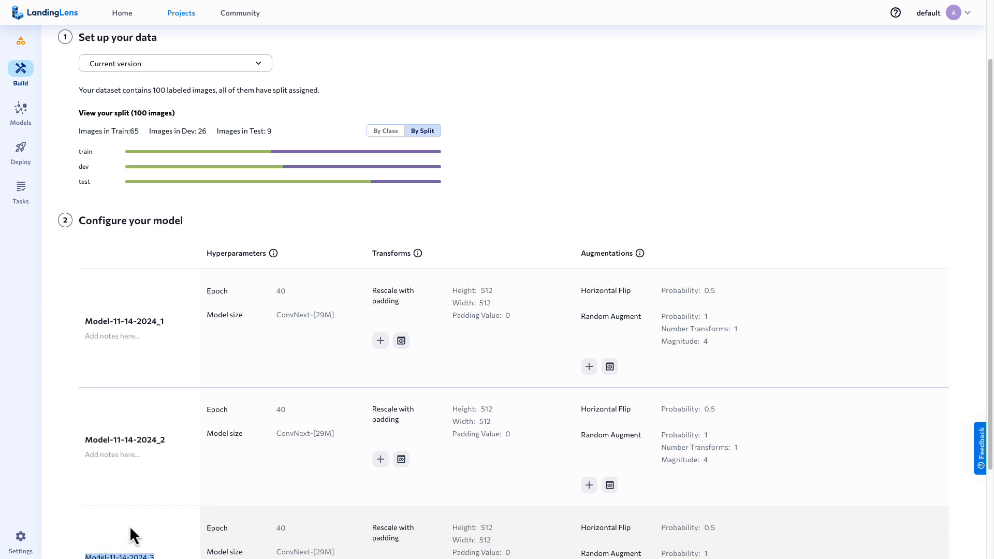
scroll(145, 466, down, 2)
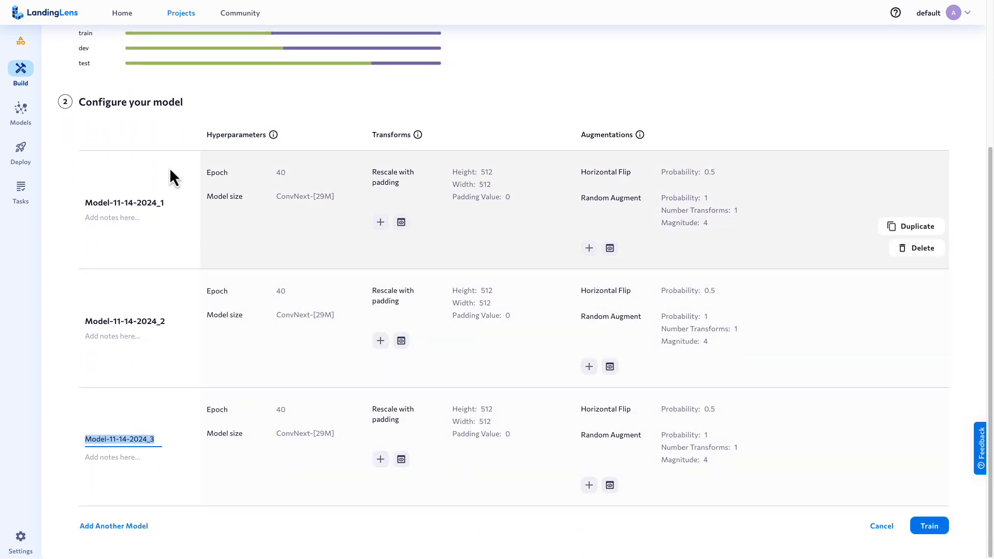
- Rename the three models in order as Exp A, Exp B and Exp C
click(155, 204)
drag(155, 204, 87, 203)
text(Exp A)
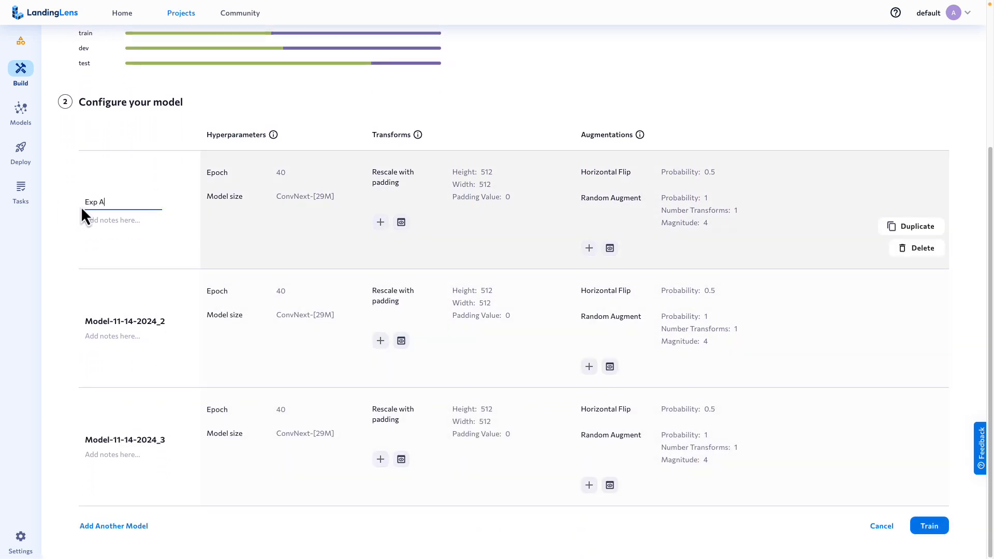
click(155, 320)
drag(155, 320, 60, 324)
text(Exp B)
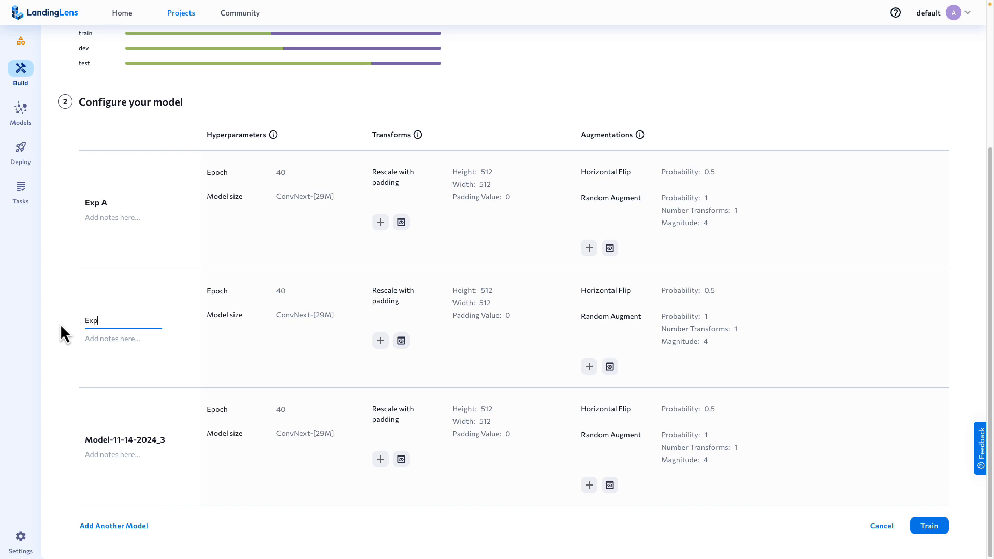
click(118, 441)
drag(155, 440, 63, 444)
text(Exp C)
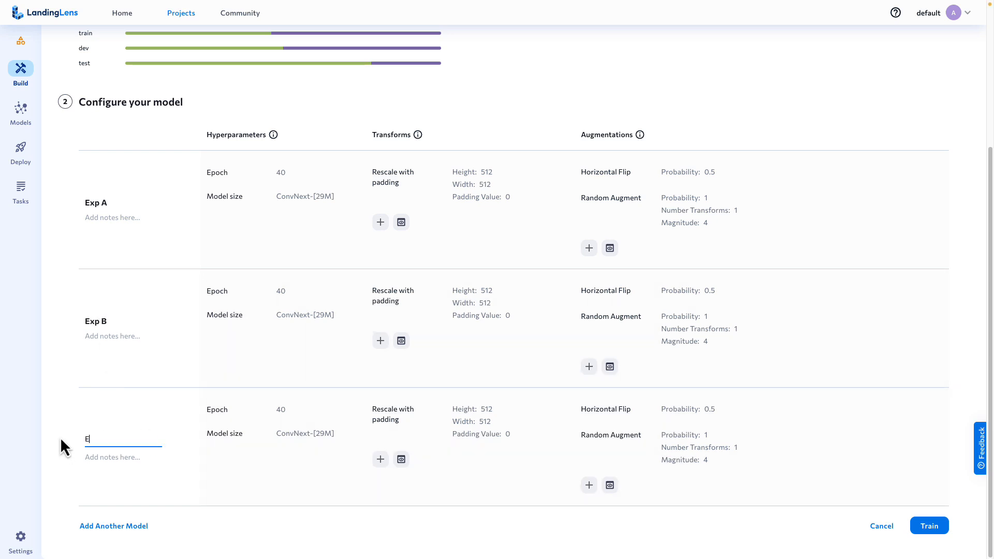
click(77, 497)
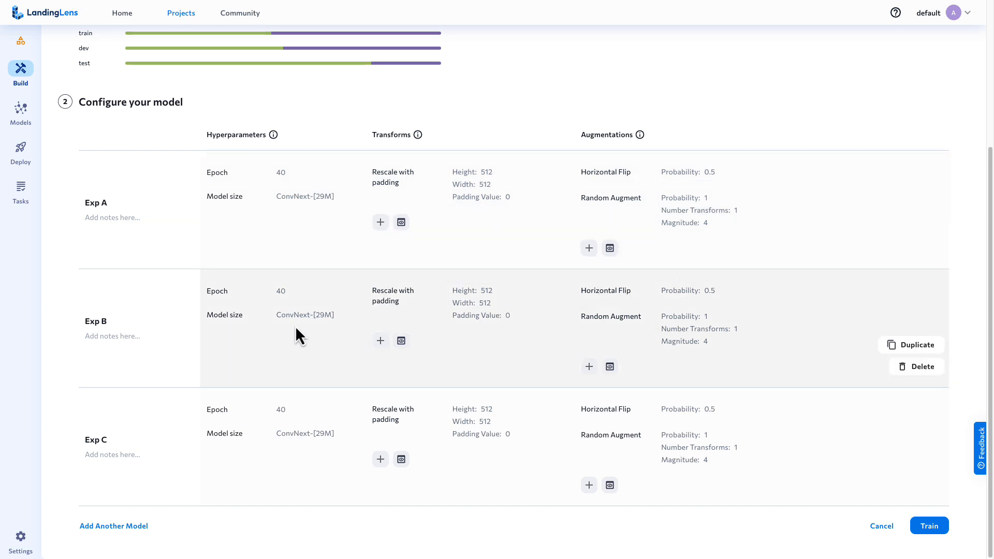
- Set the model size of Exp B to ConvNext-[16M]
click(310, 317)
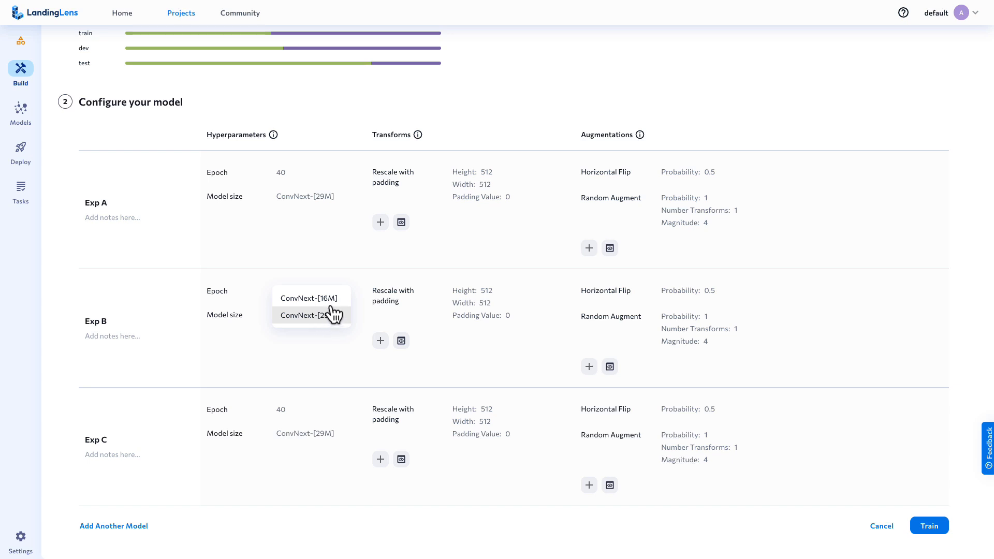
click(333, 315)
click(330, 301)
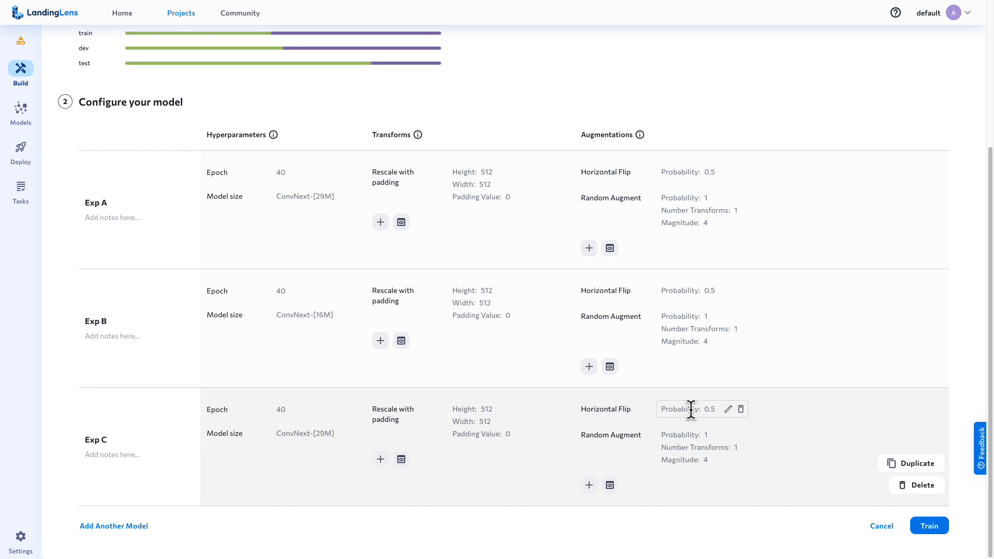
- Replace Exp C's Horizontal Flip and Random Augment with a Random Brightness augmentation from -0.2 to 0.2 at probability 0.5
click(741, 409)
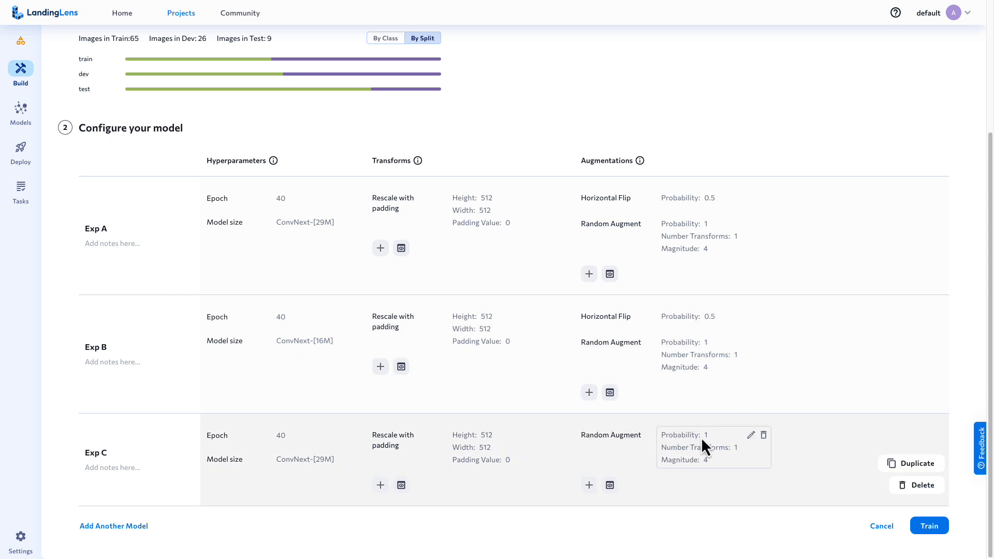
click(764, 435)
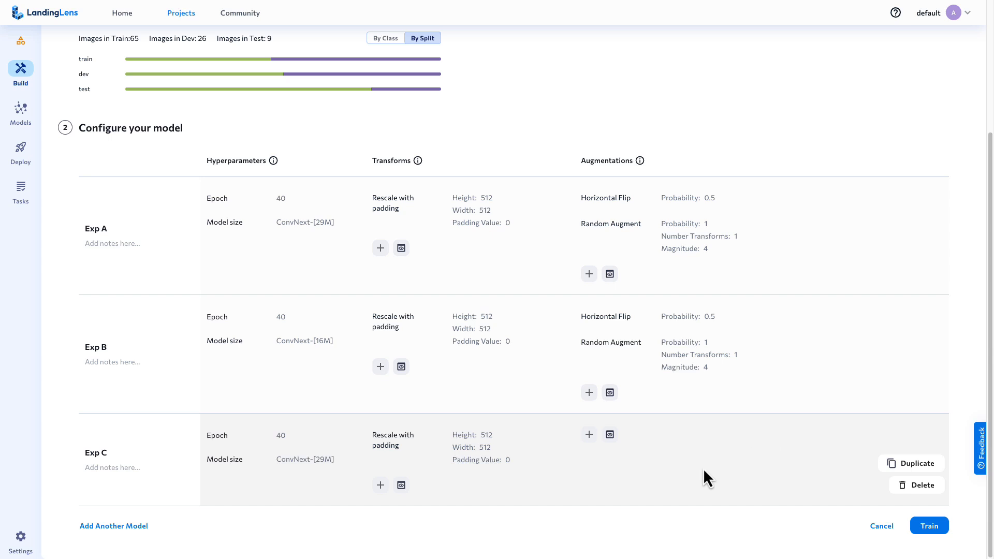
click(589, 436)
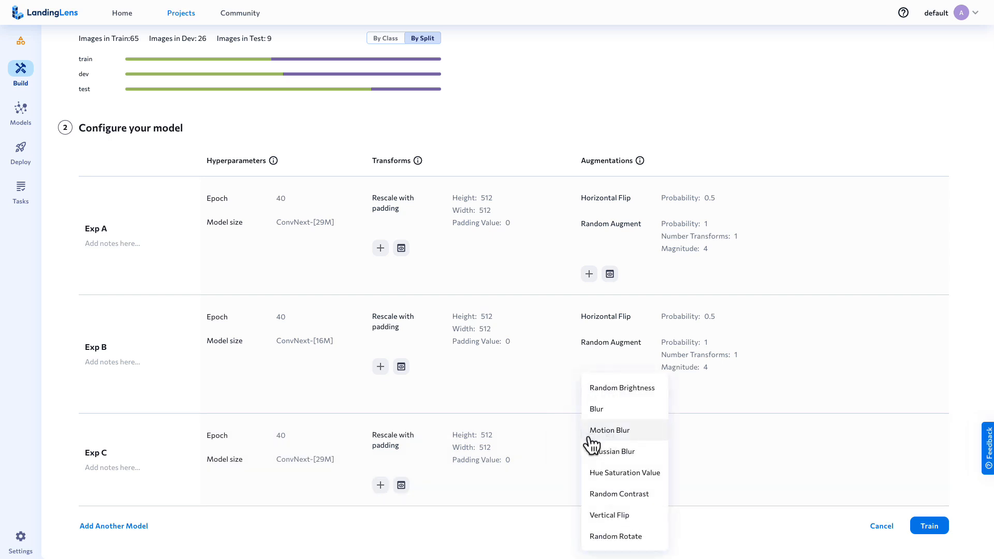
click(651, 389)
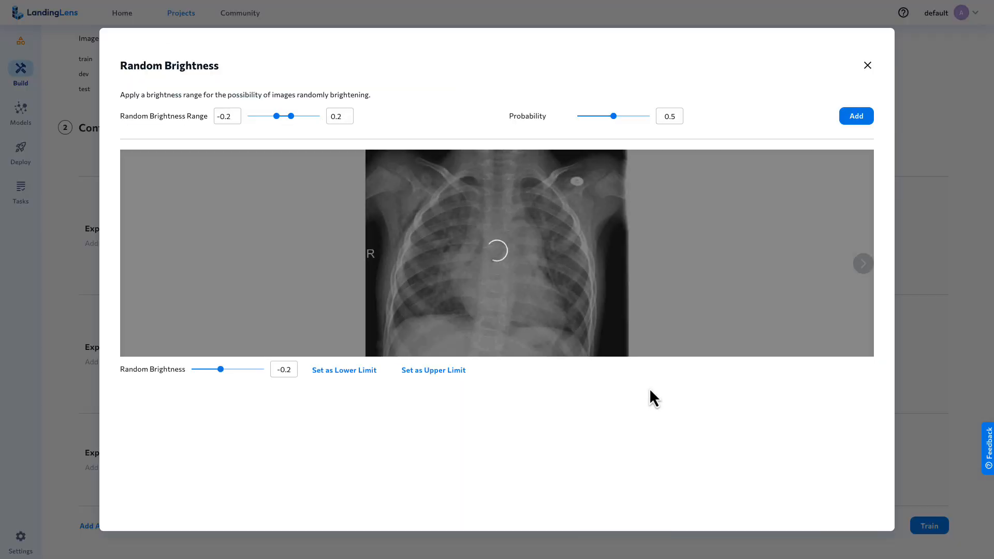
click(864, 264)
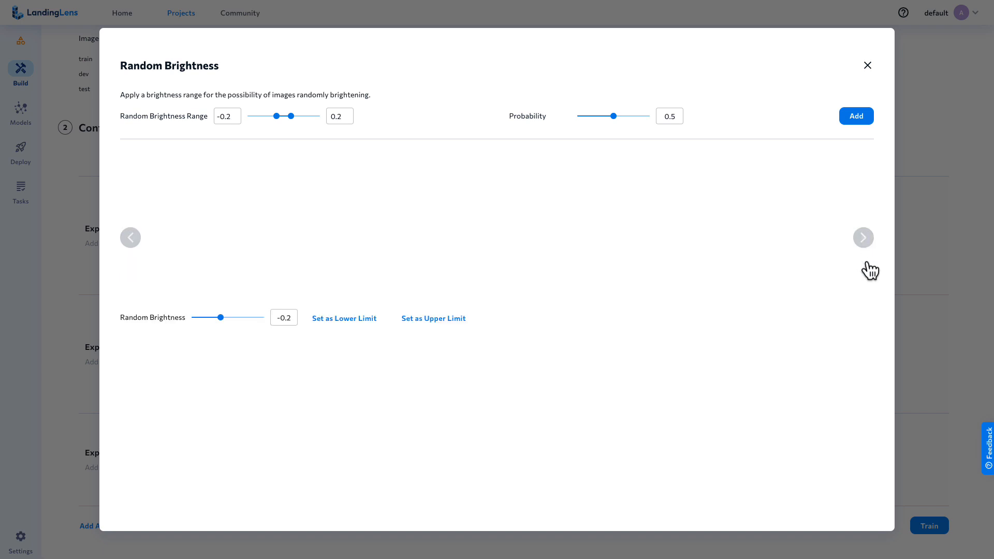
click(858, 117)
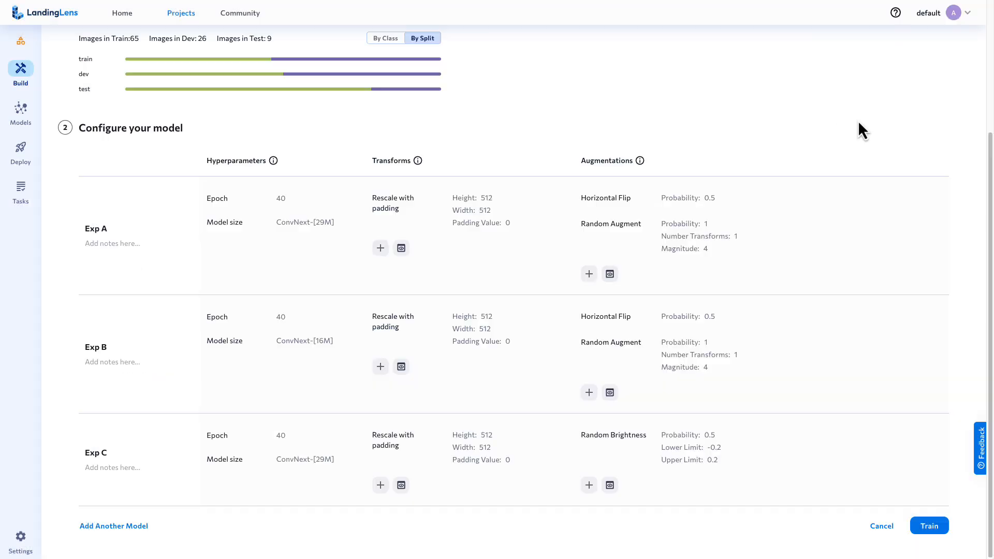
- Start adding a Random Rotate augmentation to Exp C and set its rotation range to -10 to 10
click(590, 486)
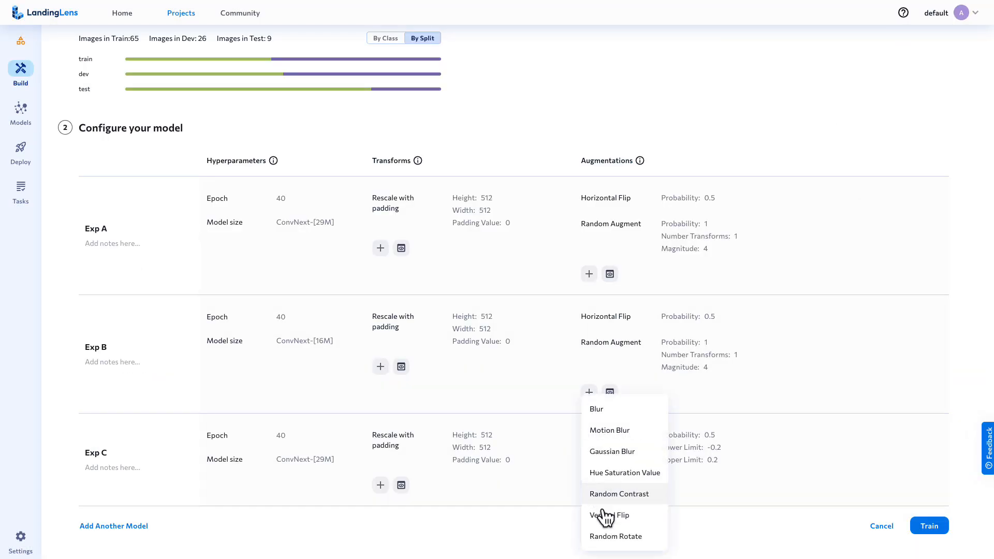
click(611, 535)
click(864, 283)
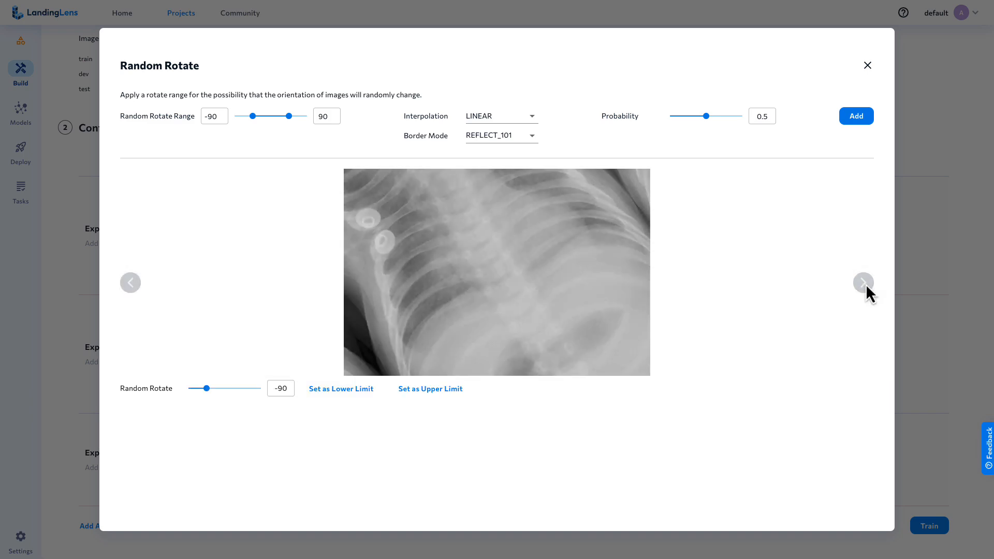
click(213, 117)
key(BackSpace)
text(1)
click(320, 117)
key(BackSpace)
text(1)
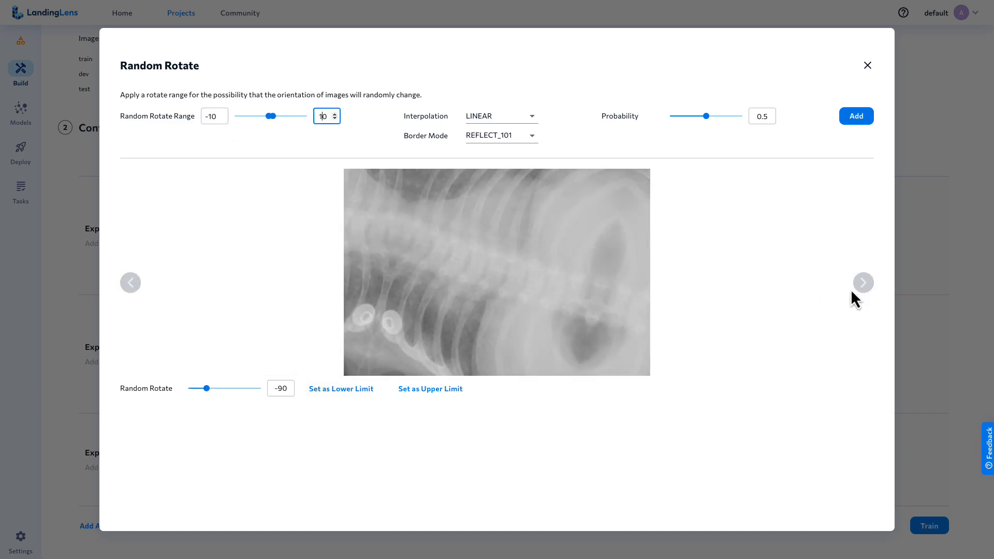
- Preview the rotation on further sample images and add the Random Rotate augmentation with probability 0.5 to Exp C
click(864, 284)
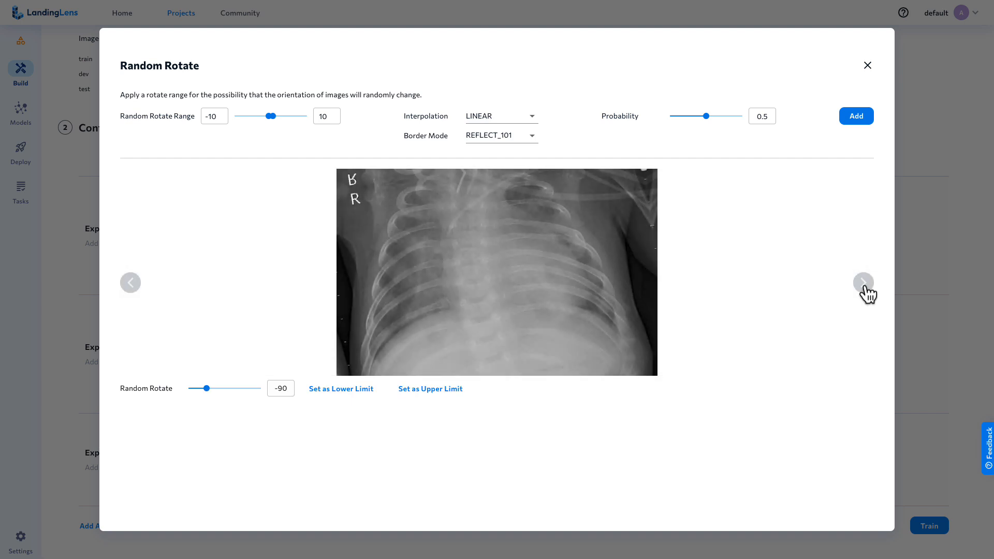
click(865, 286)
click(865, 286)
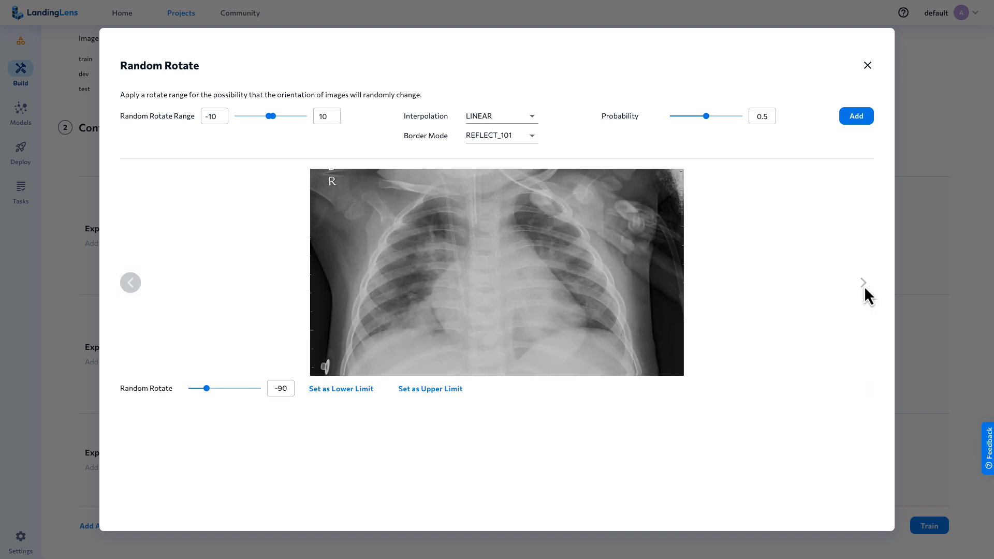
click(859, 118)
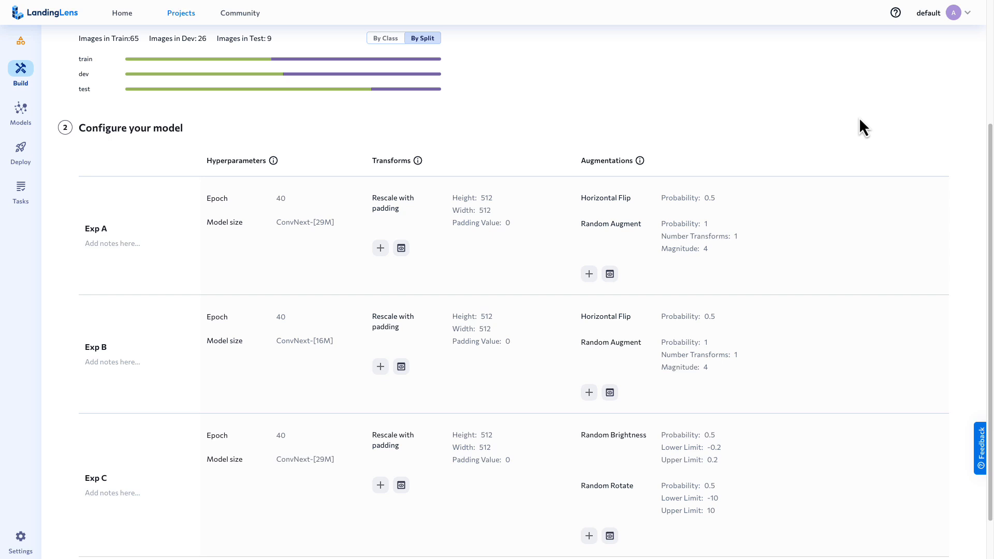
- Start training the three configured models and load the remaining entries in the model list
scroll(859, 117, down, 1)
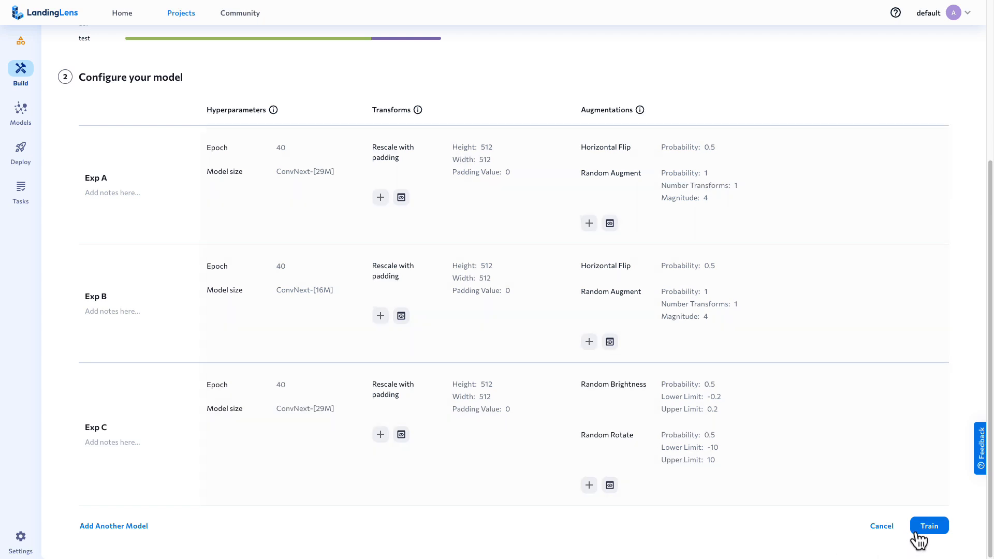
click(931, 527)
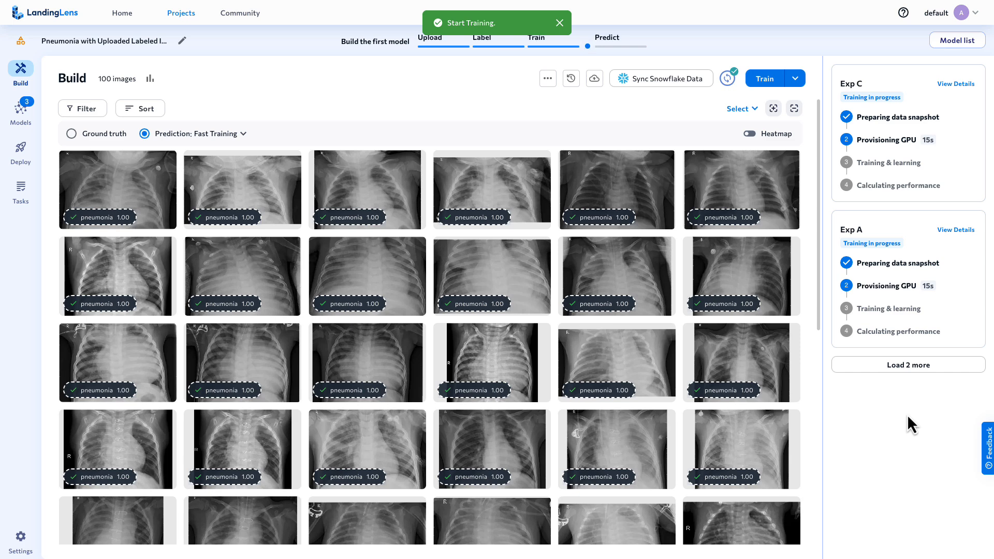
click(906, 367)
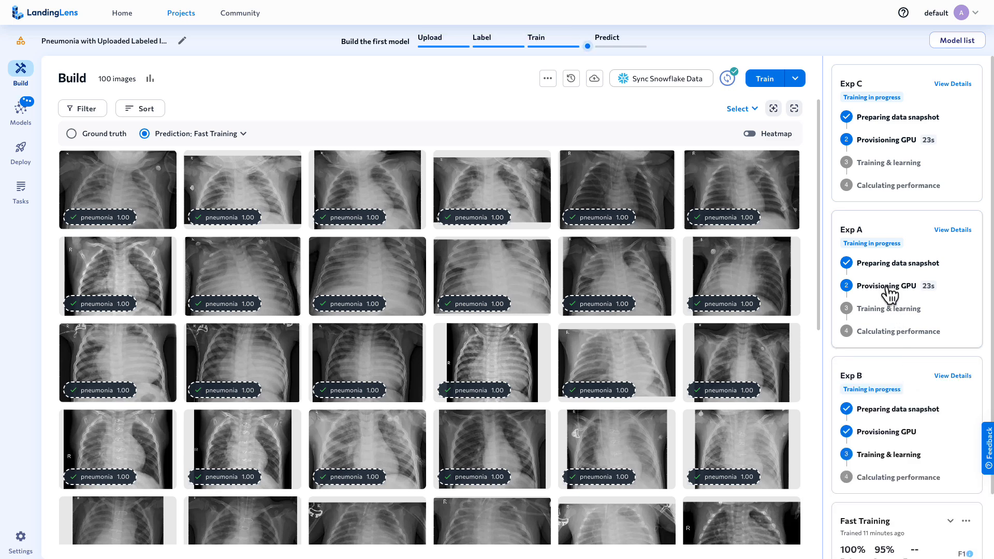
- Examine Exp B's training details and loss chart, close them, and open the project's Models page
mouse_move(927, 289)
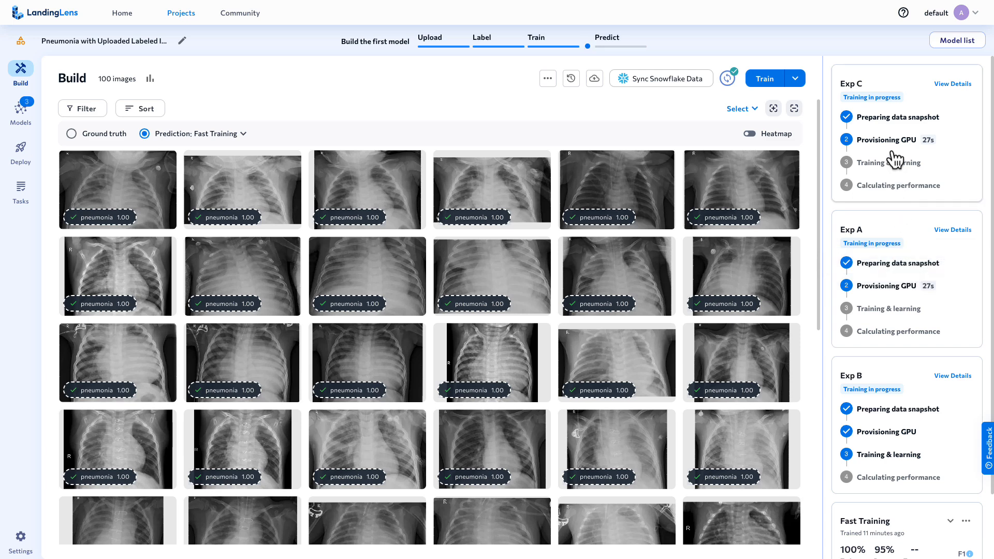
mouse_move(934, 143)
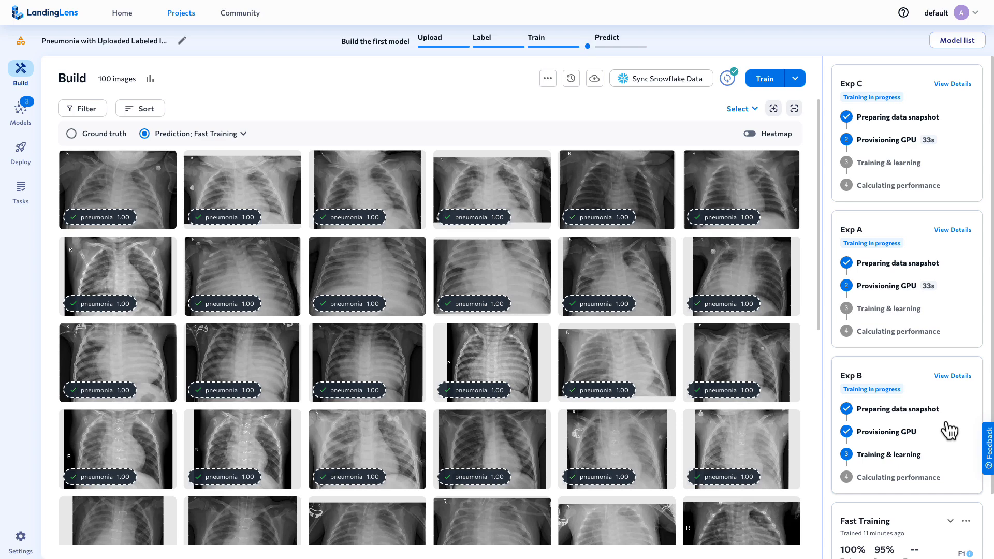
click(955, 377)
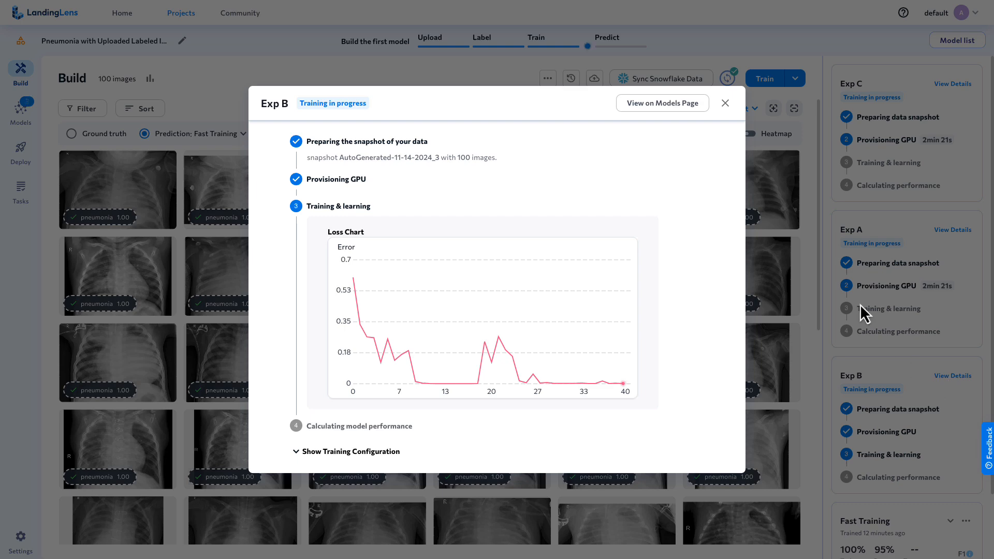
click(726, 103)
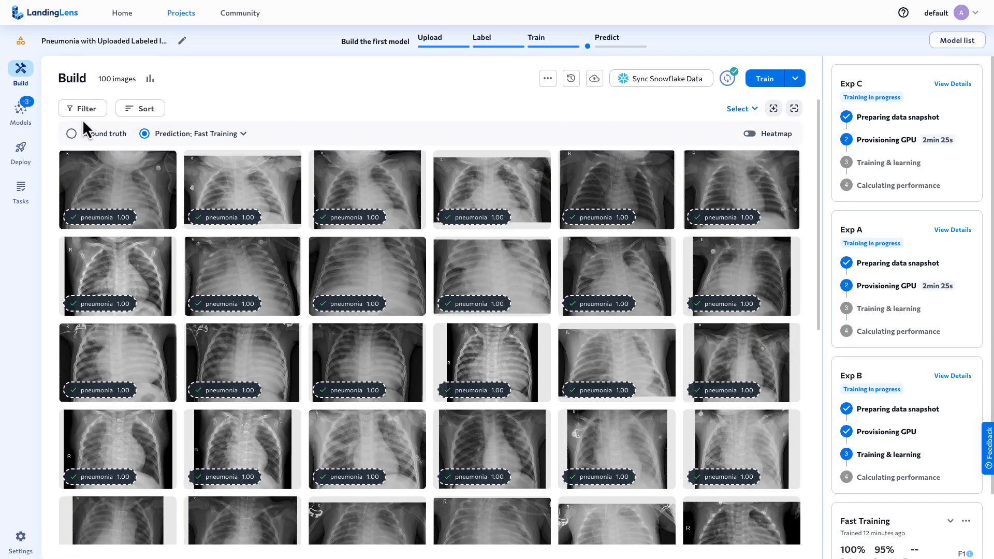
click(20, 115)
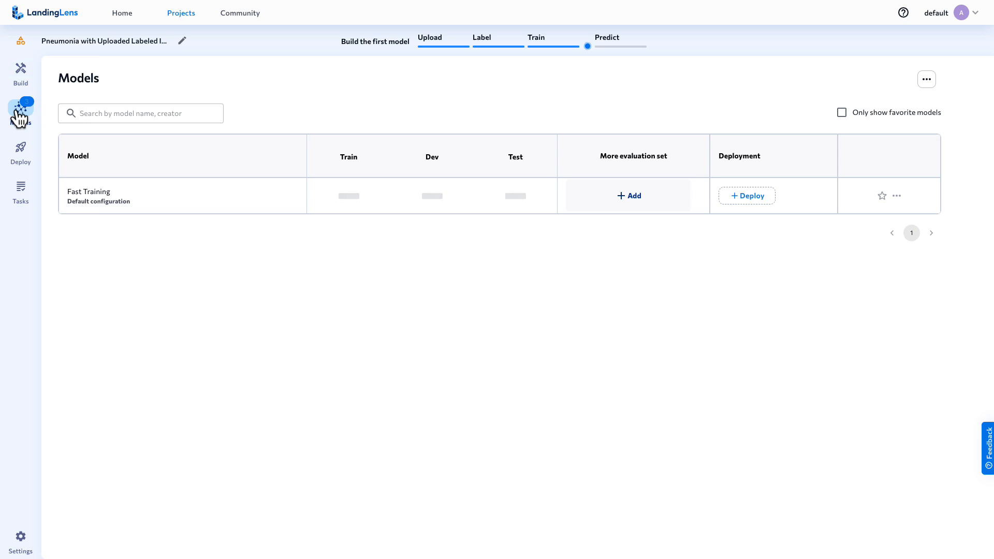